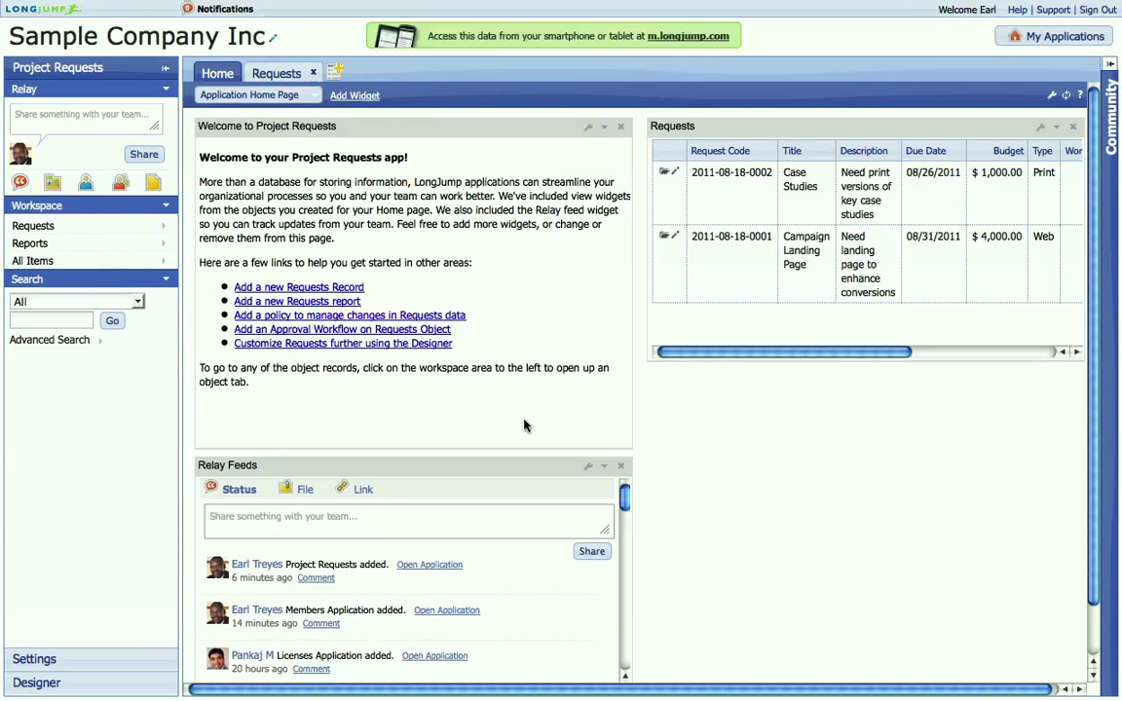
Open the Requests records from the Workspace panel, then its Customize settings
left_click(34, 227)
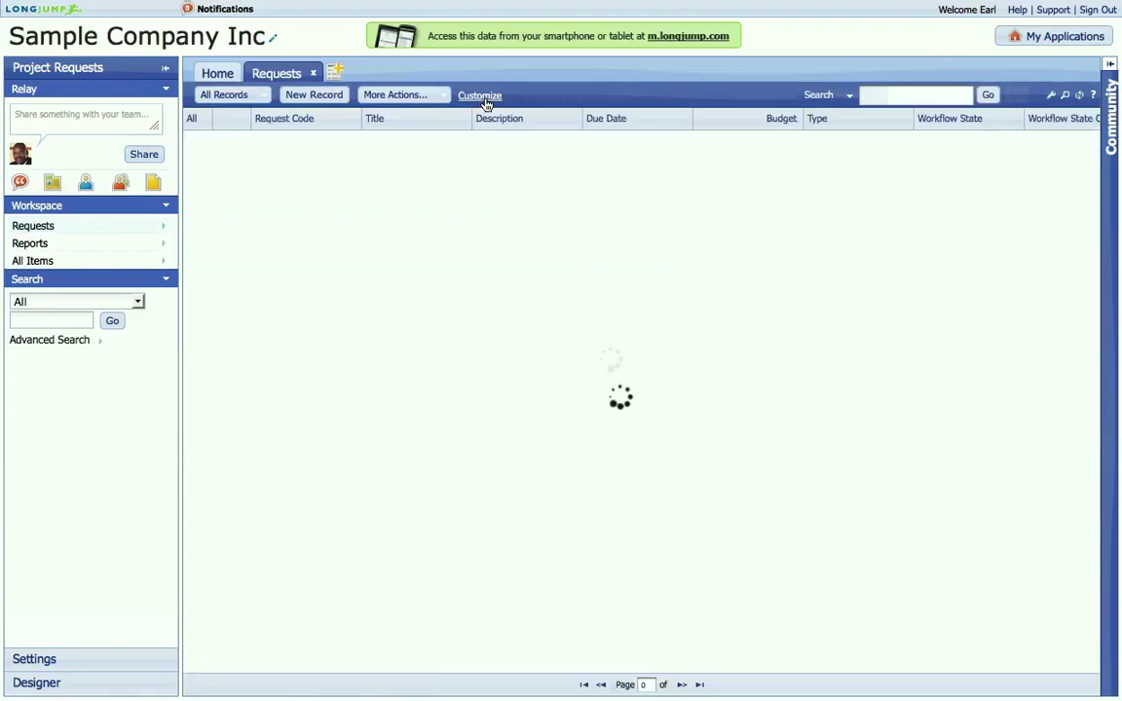
left_click(481, 96)
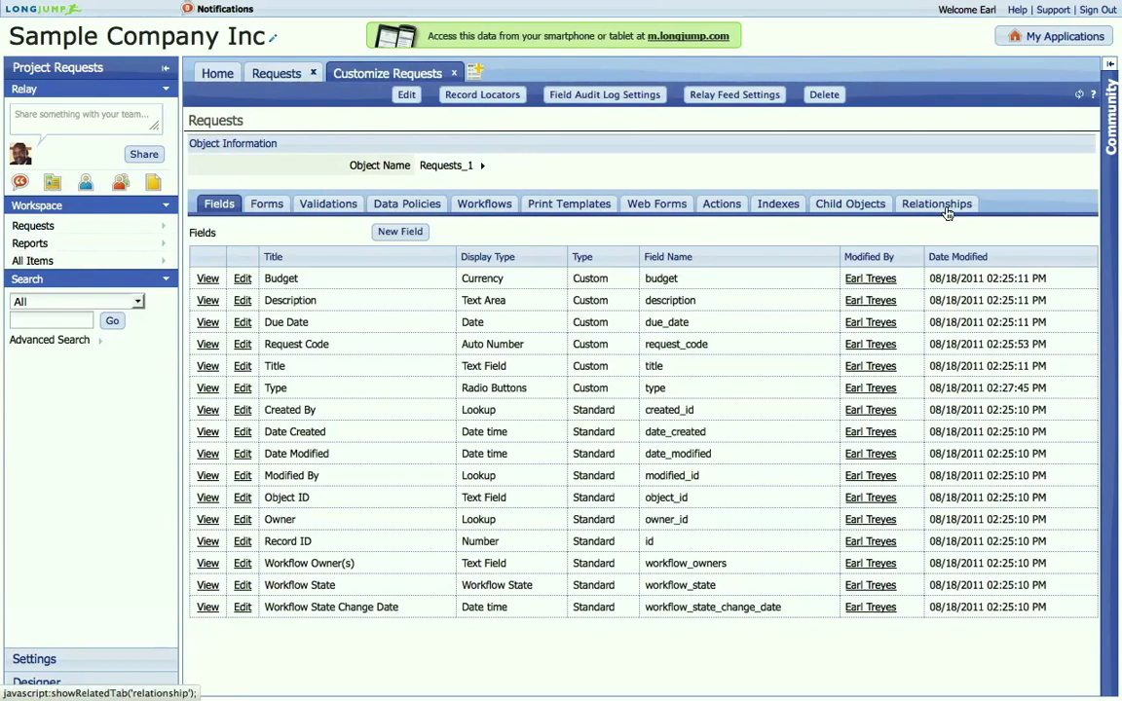
From the Requests object's Workflows tab, create a new workflow
left_click(488, 209)
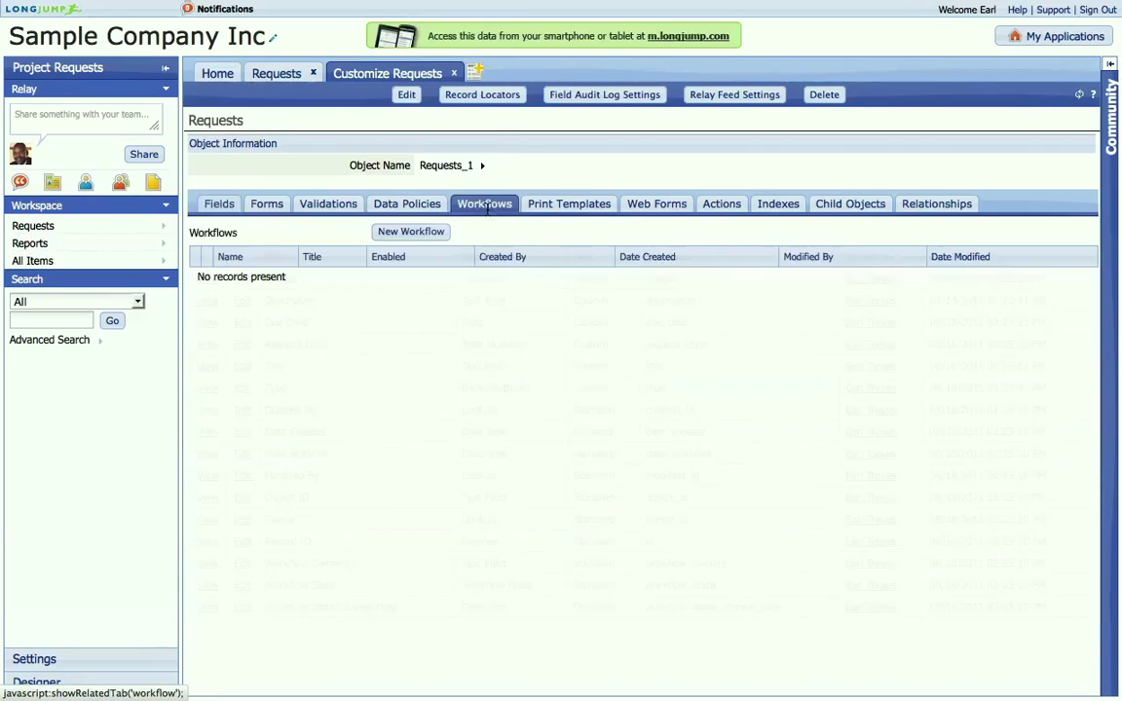
left_click(410, 231)
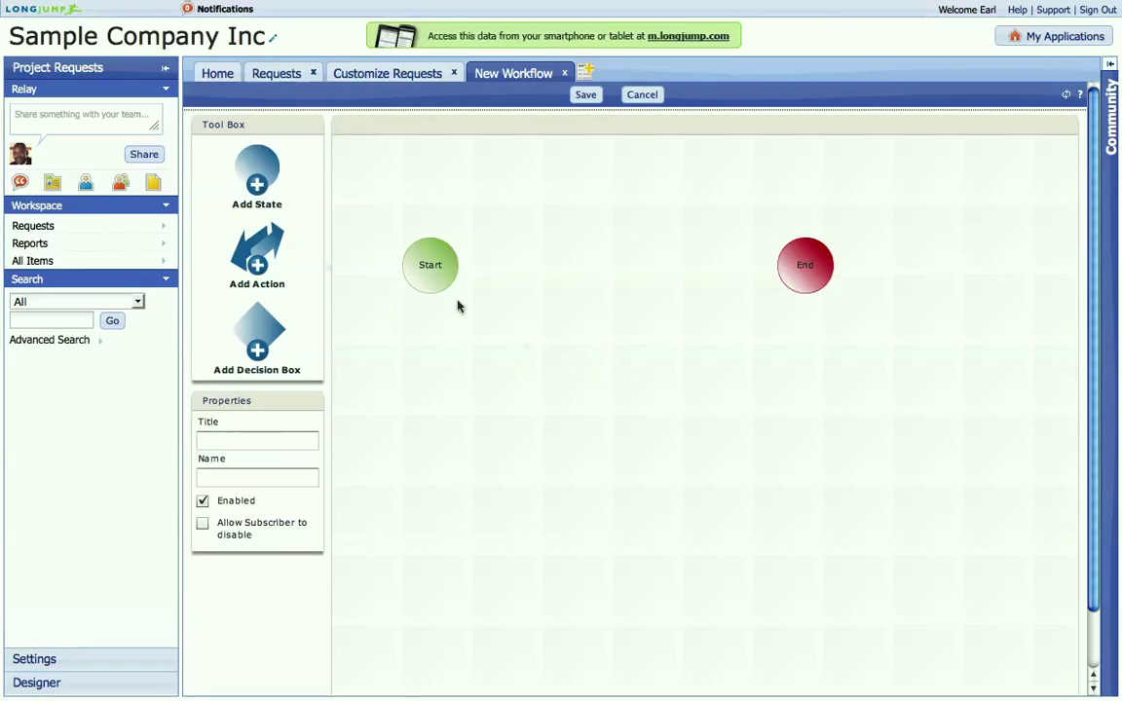
Add and save a state titled 'Submit for Evaluation' with User choice as decision maker
left_click_drag(258, 185, 588, 185)
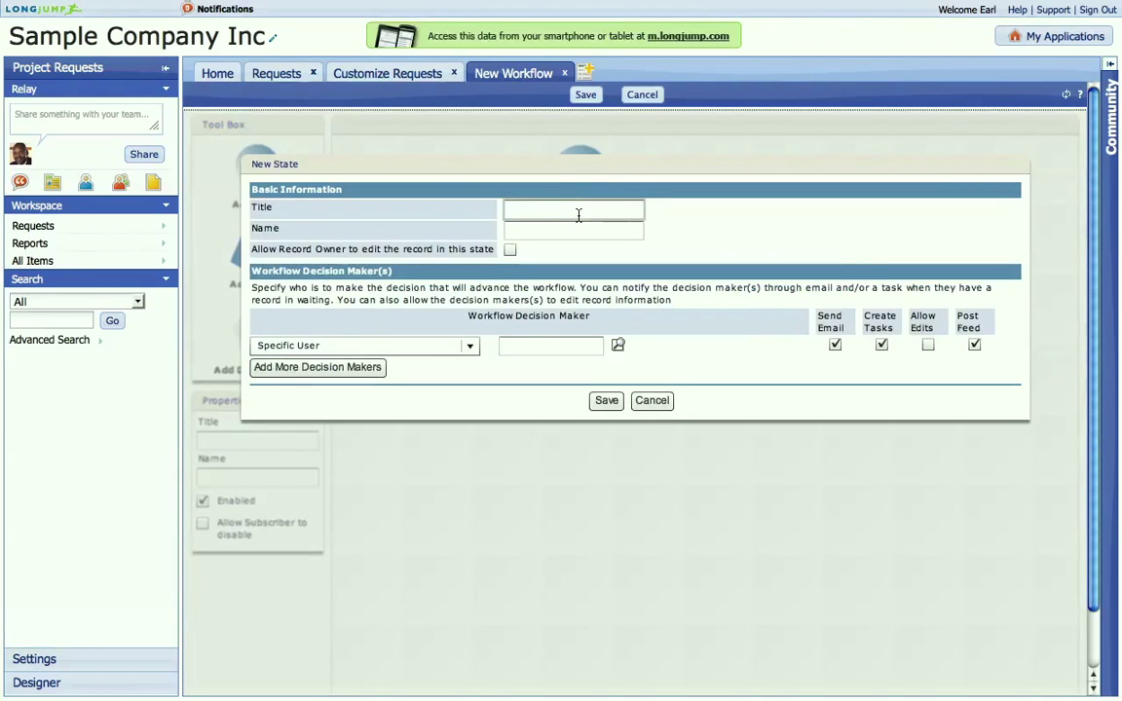
type("Submit for ")
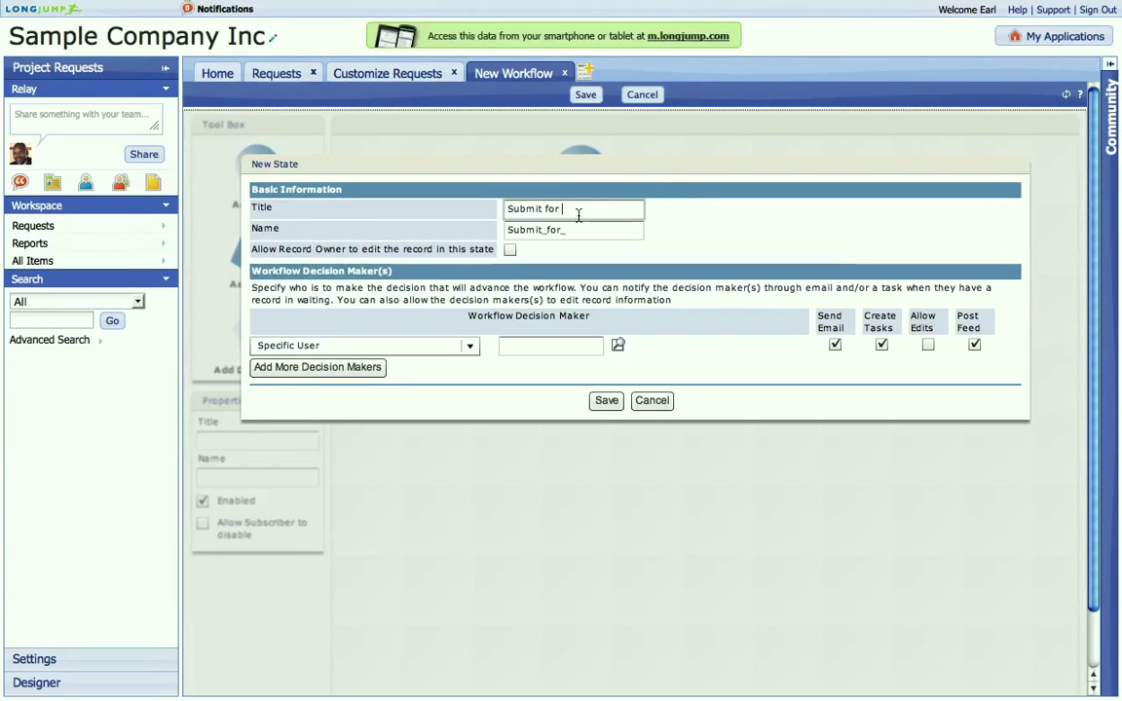
type("Evaluation")
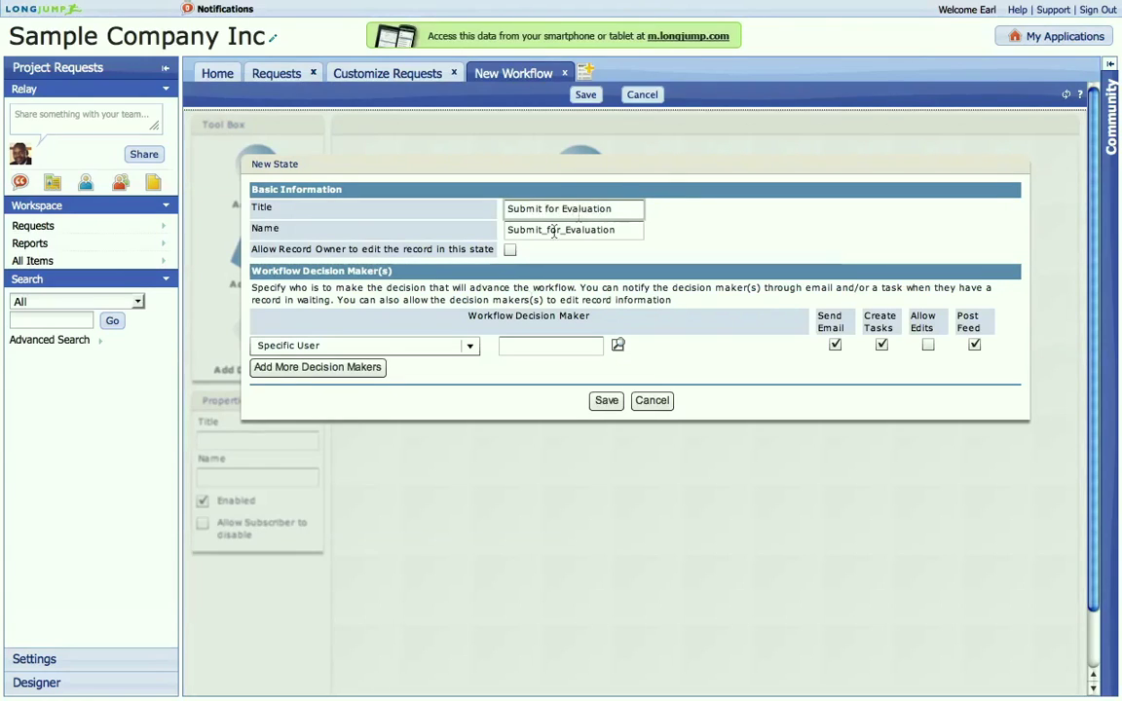
left_click(434, 349)
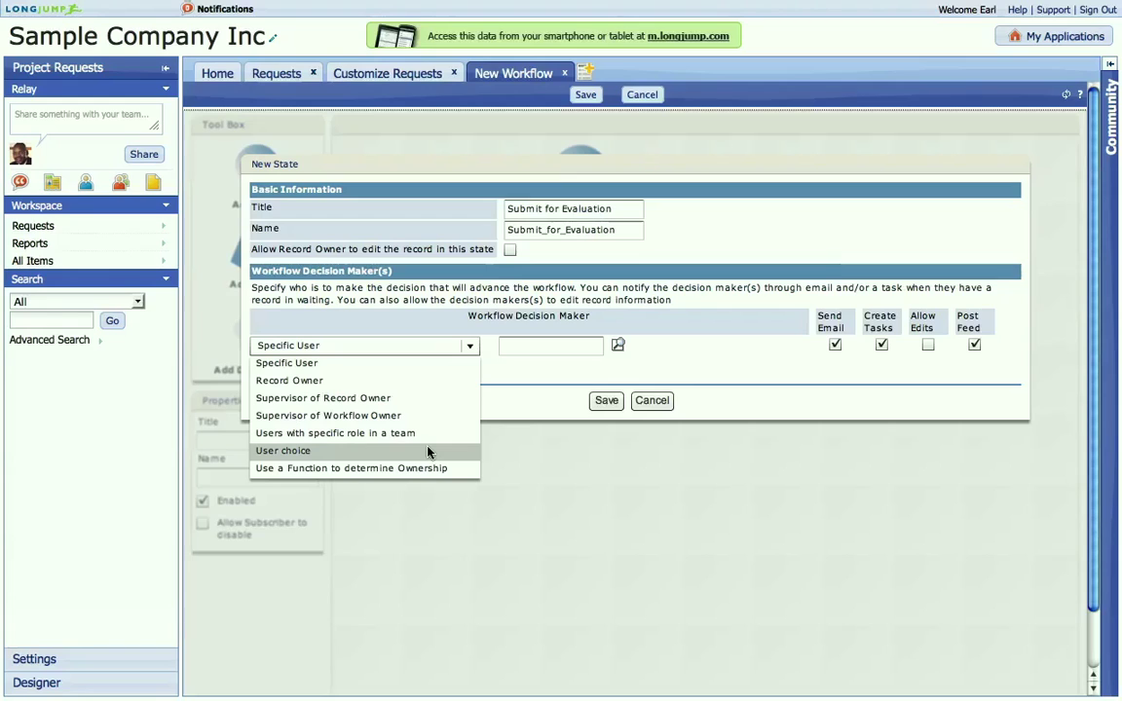
left_click(428, 451)
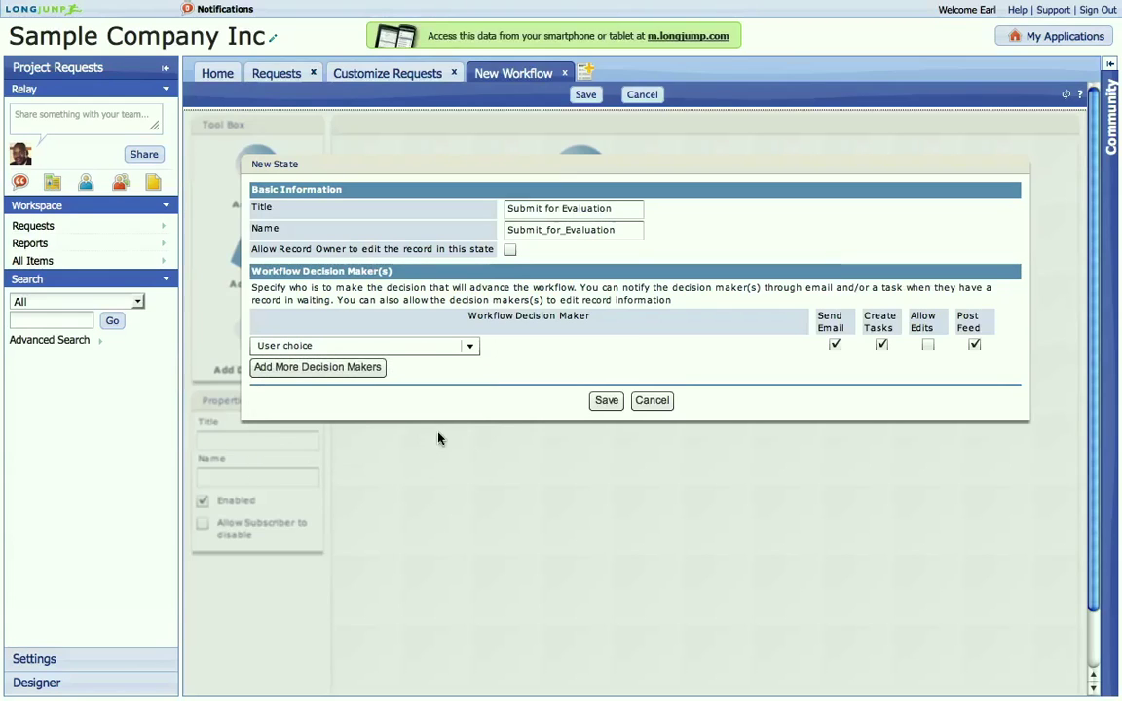
left_click(419, 348)
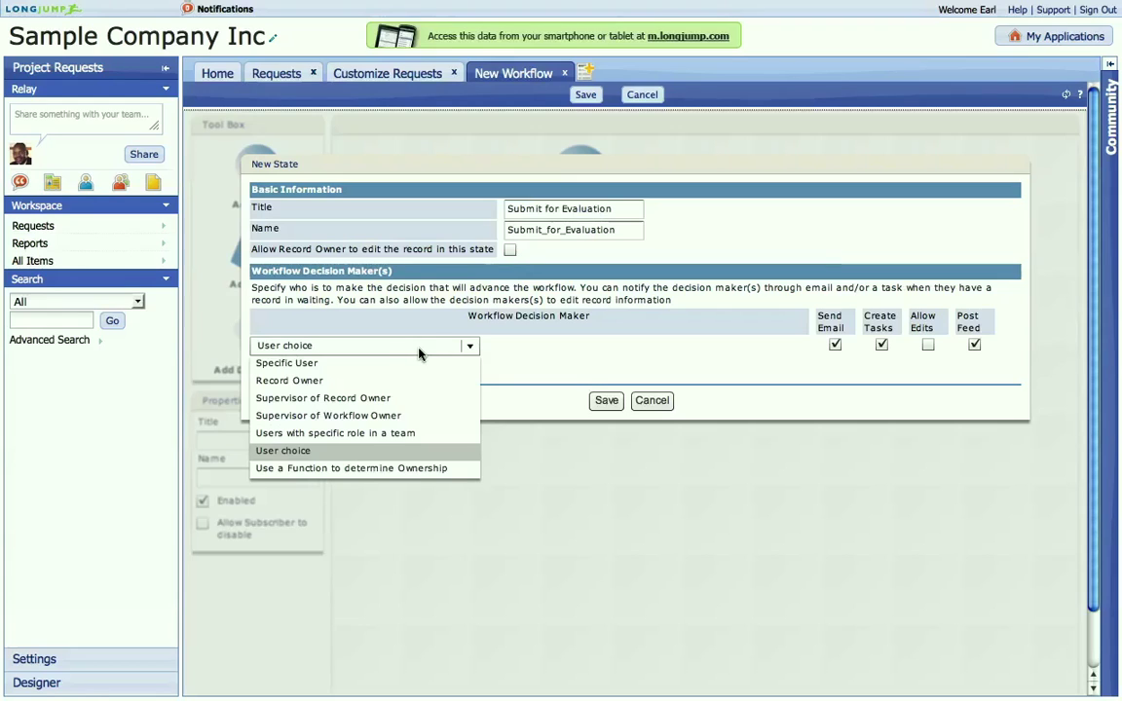
left_click(654, 354)
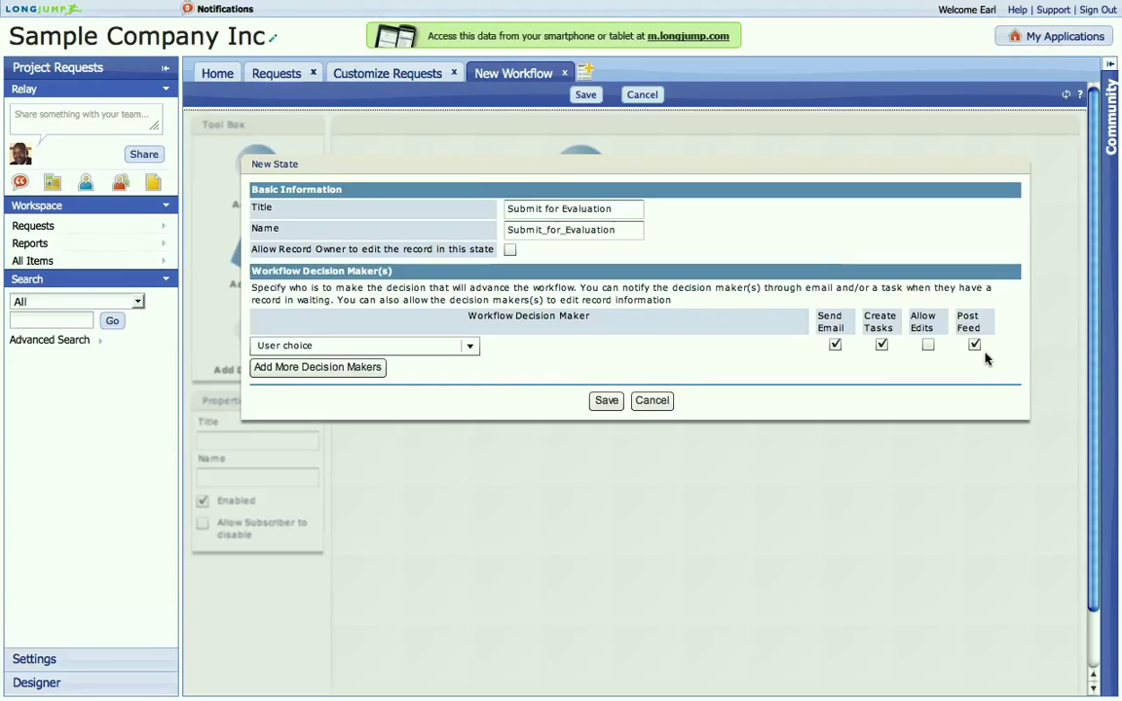
left_click(608, 400)
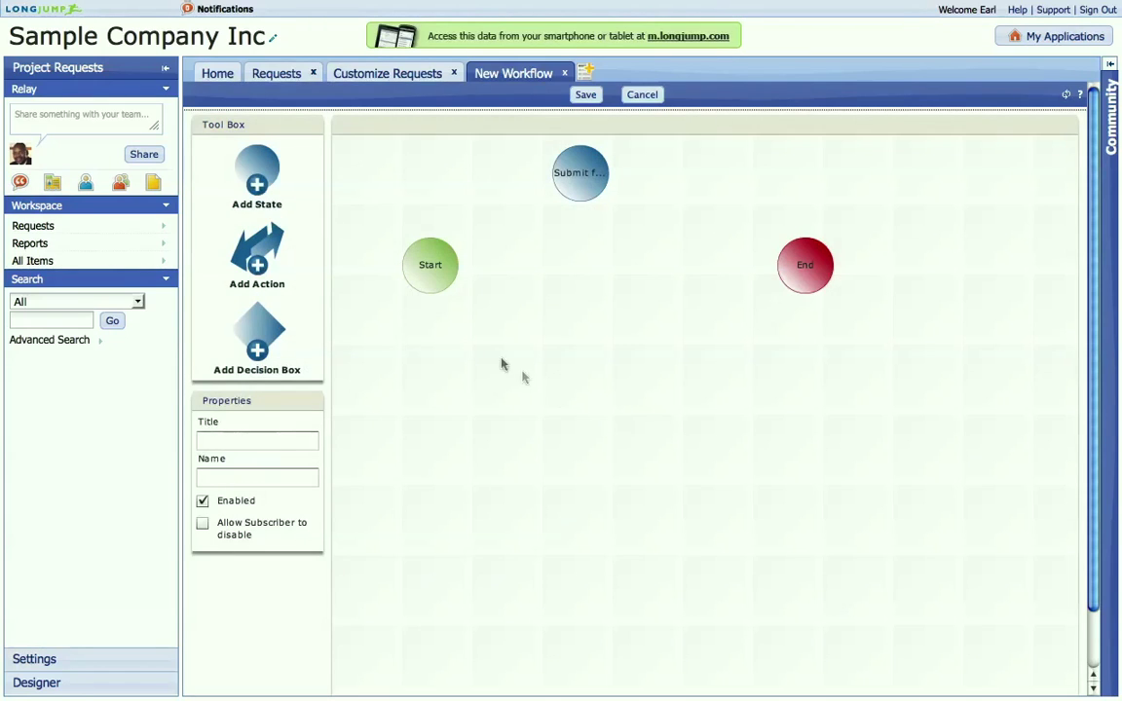
Draw and save a 'Start Evaluation' action from Start to Submit for Evaluation
left_click(259, 243)
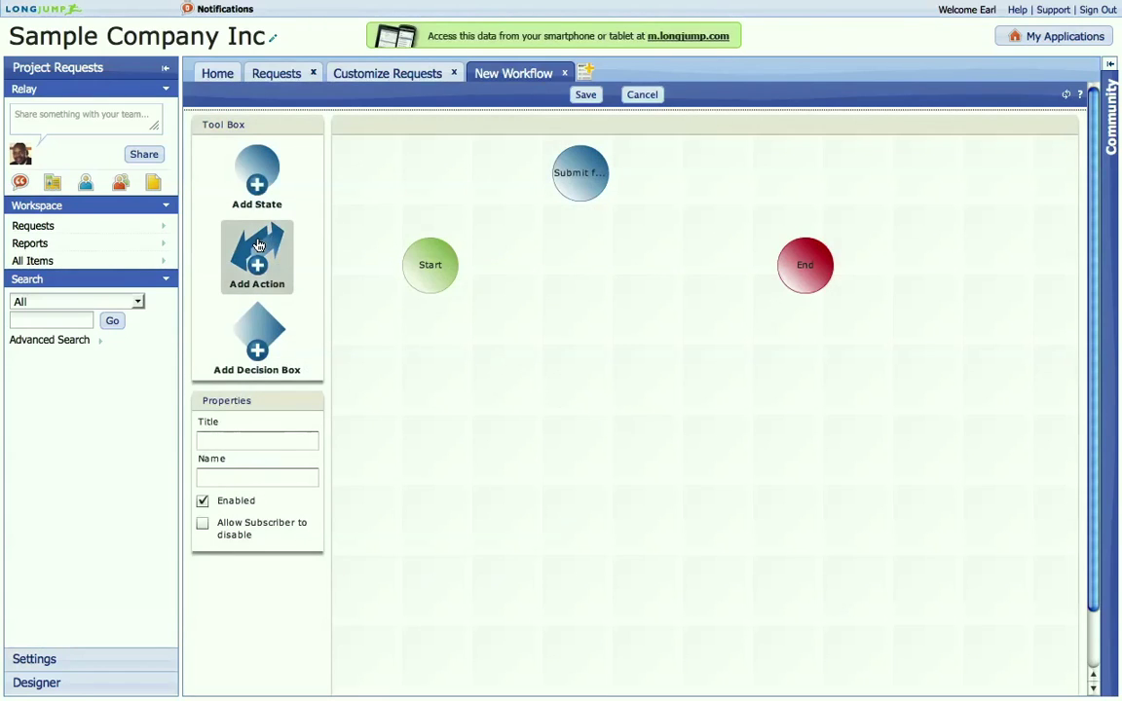
left_click_drag(448, 244, 574, 176)
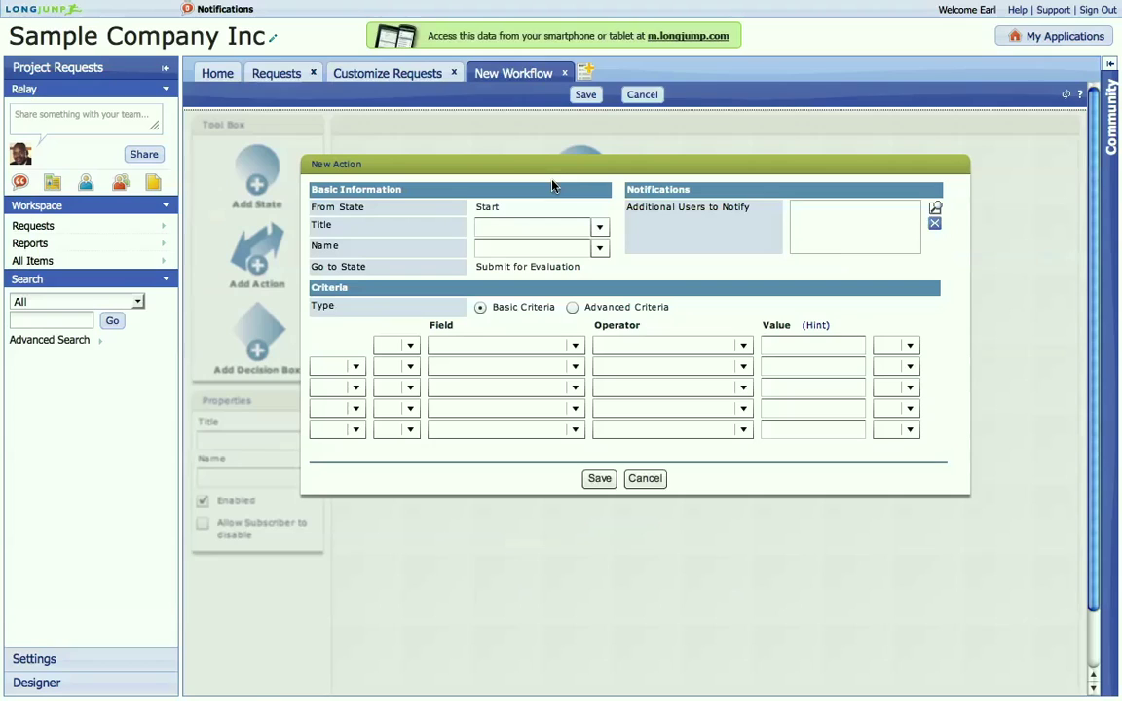
left_click(519, 224)
type("Start Evaluation")
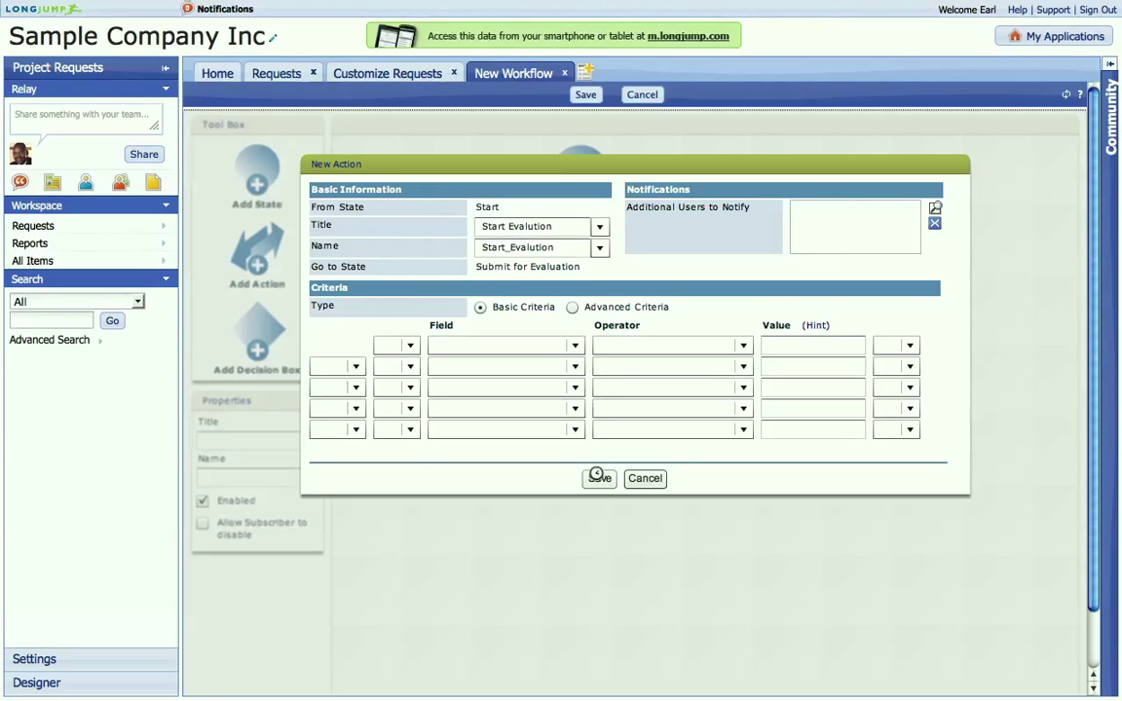
left_click(598, 478)
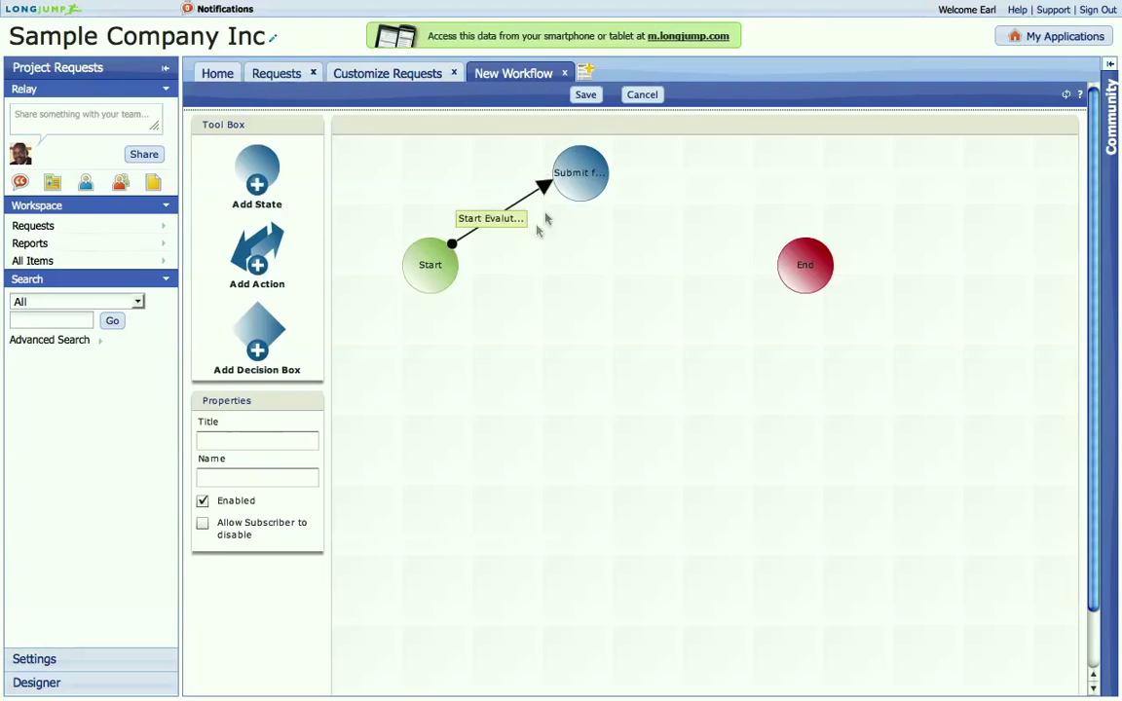
left_click_drag(256, 176, 699, 255)
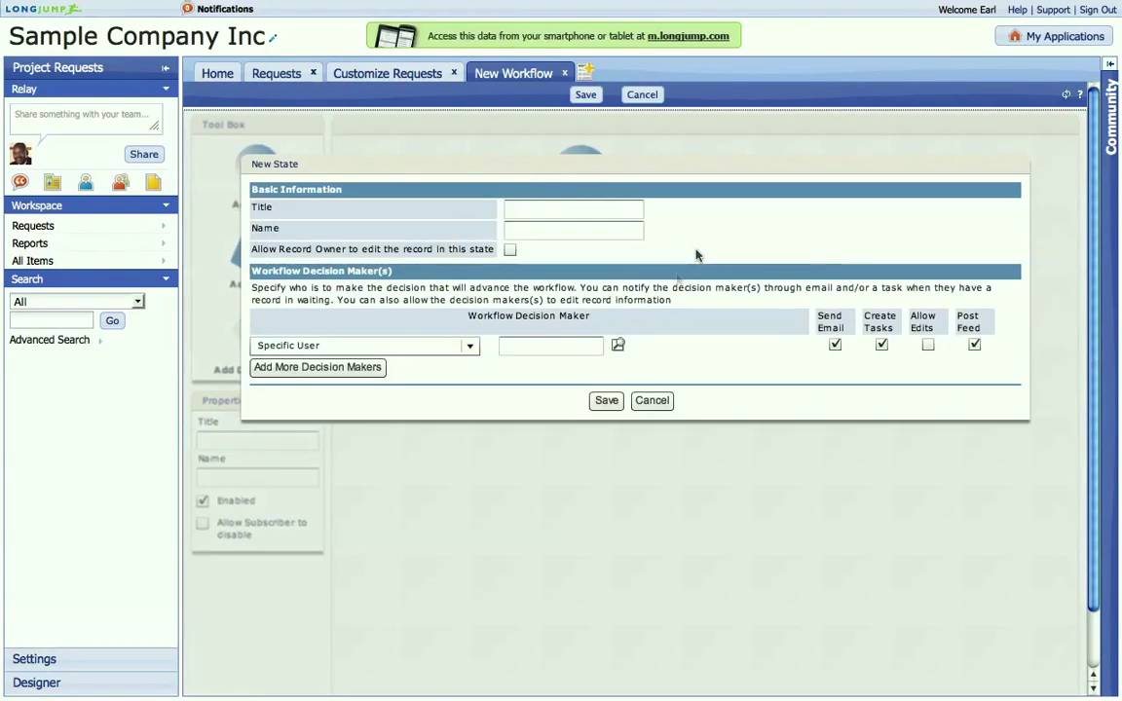
Add and save an 'Approved' state decided by User choice
left_click(609, 215)
type("Ap")
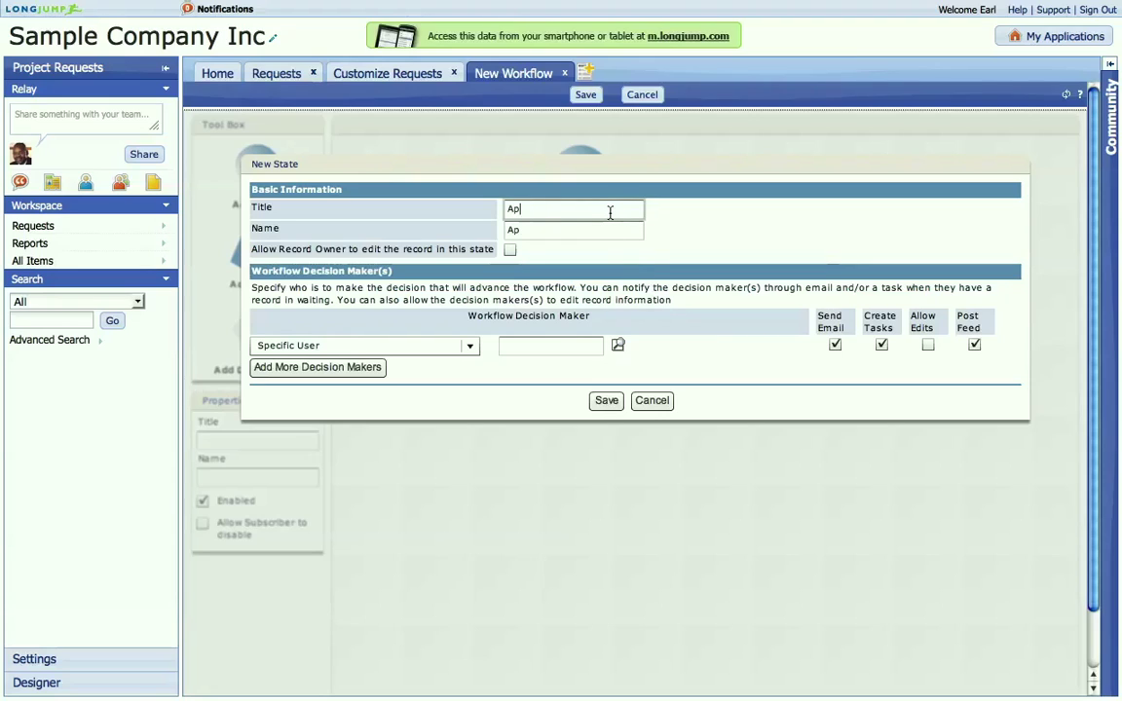
type("proved")
left_click(415, 345)
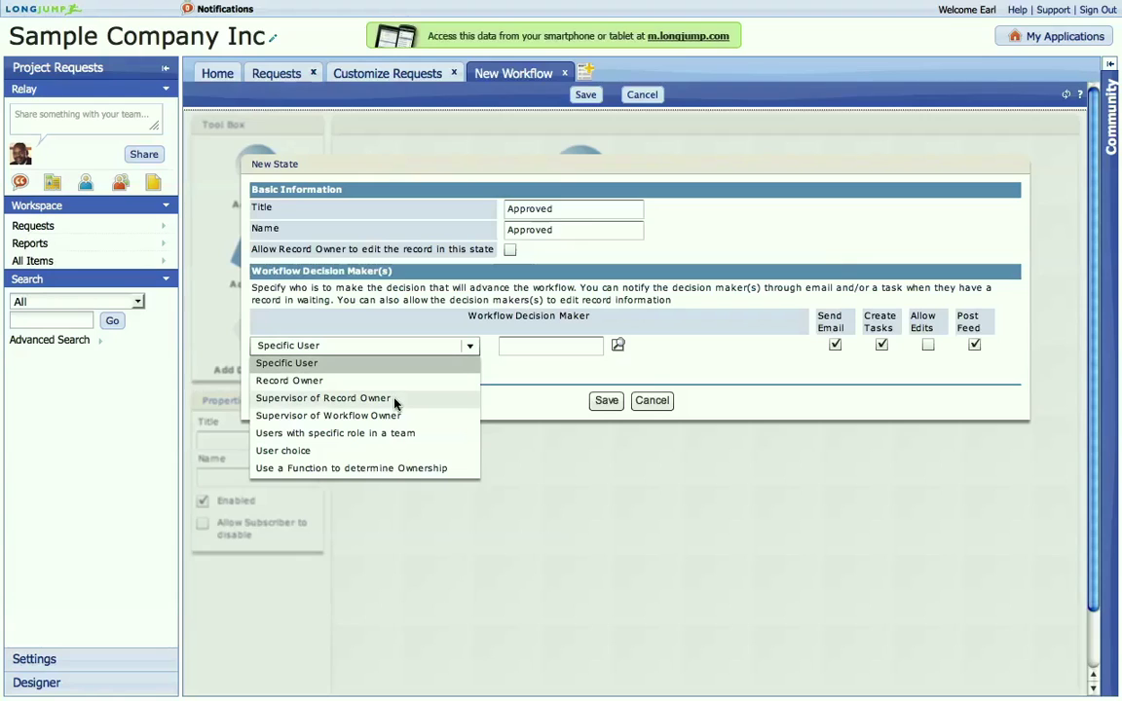
left_click(394, 451)
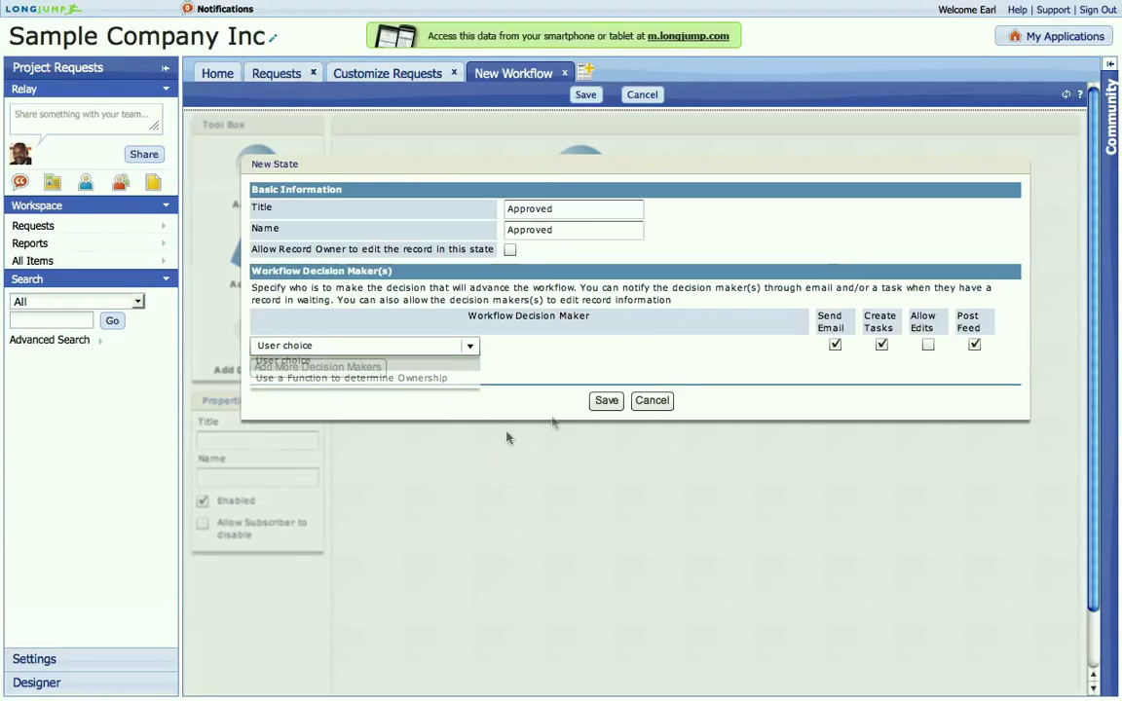
left_click(607, 402)
Add and save a 'Rejected' state decided by User choice
left_click_drag(257, 175, 691, 325)
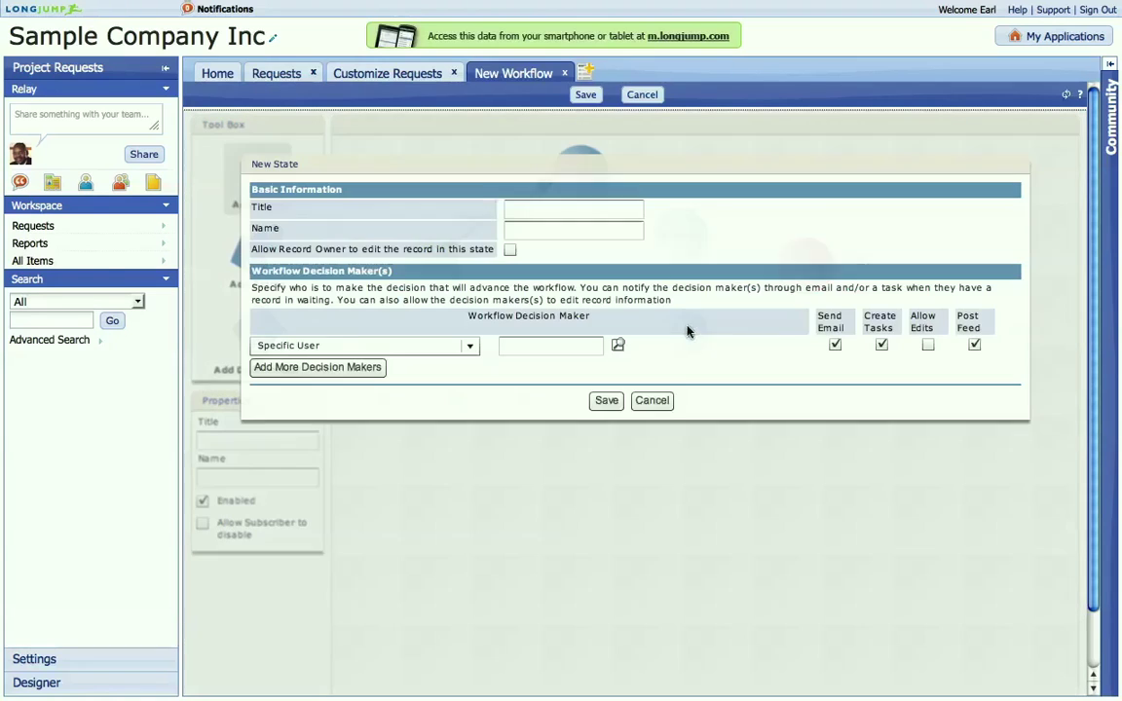
left_click(529, 210)
type("Re")
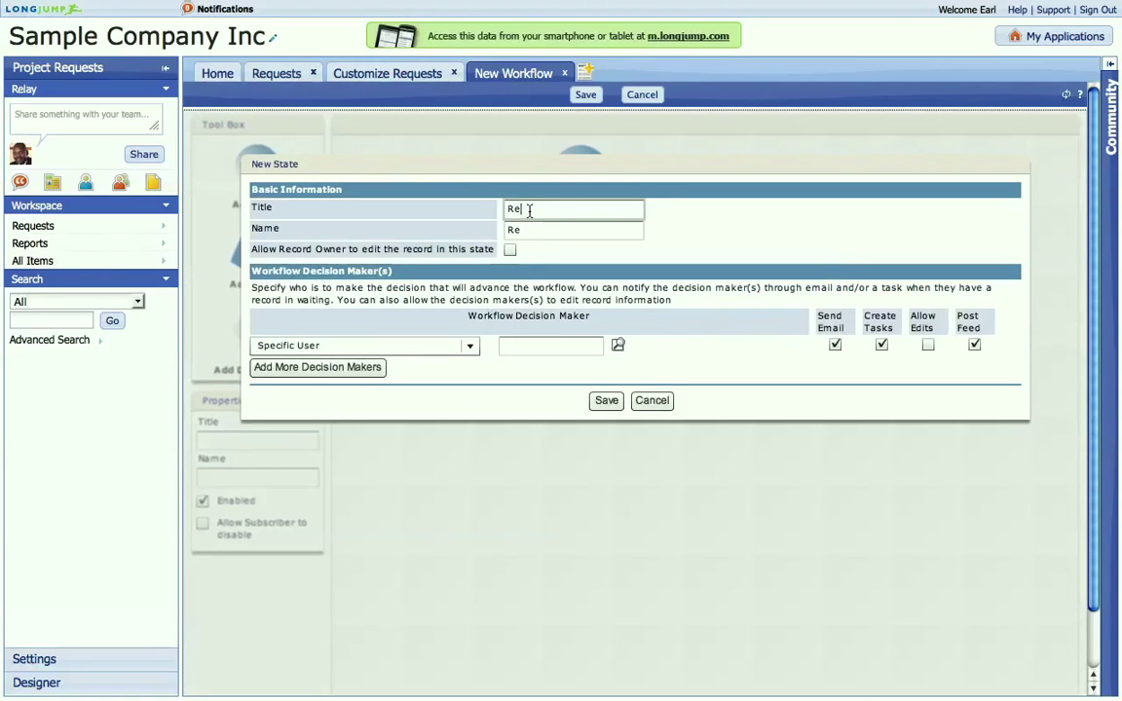
type("jected")
left_click(468, 346)
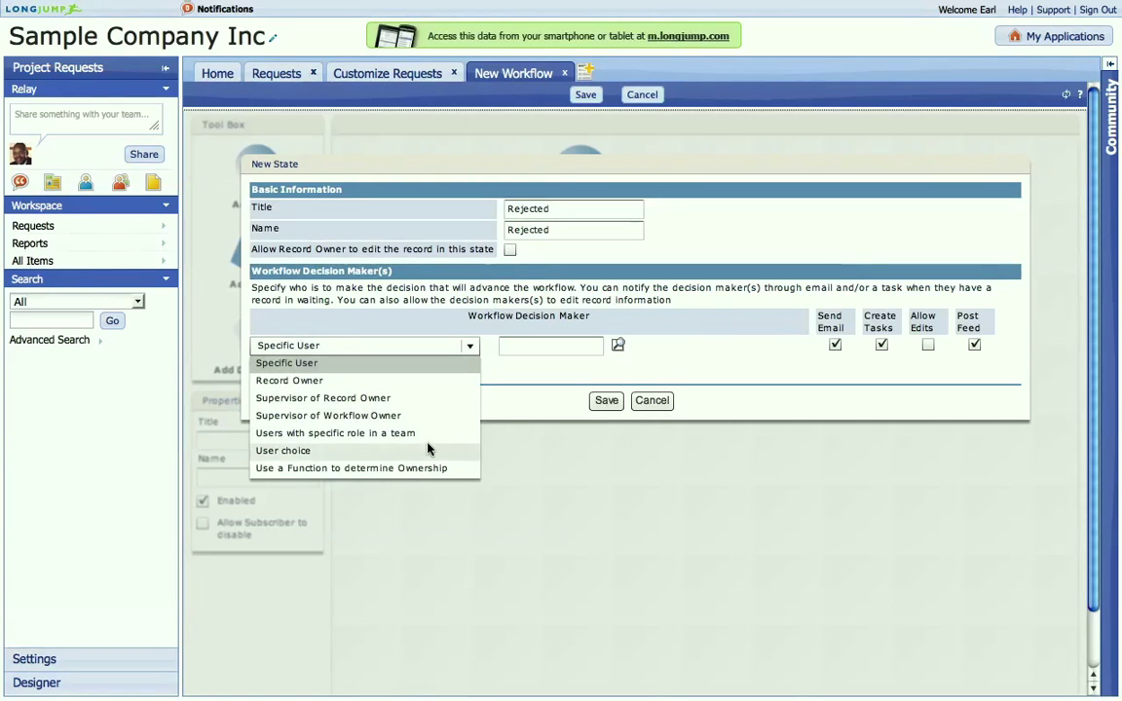
left_click(428, 451)
left_click(601, 401)
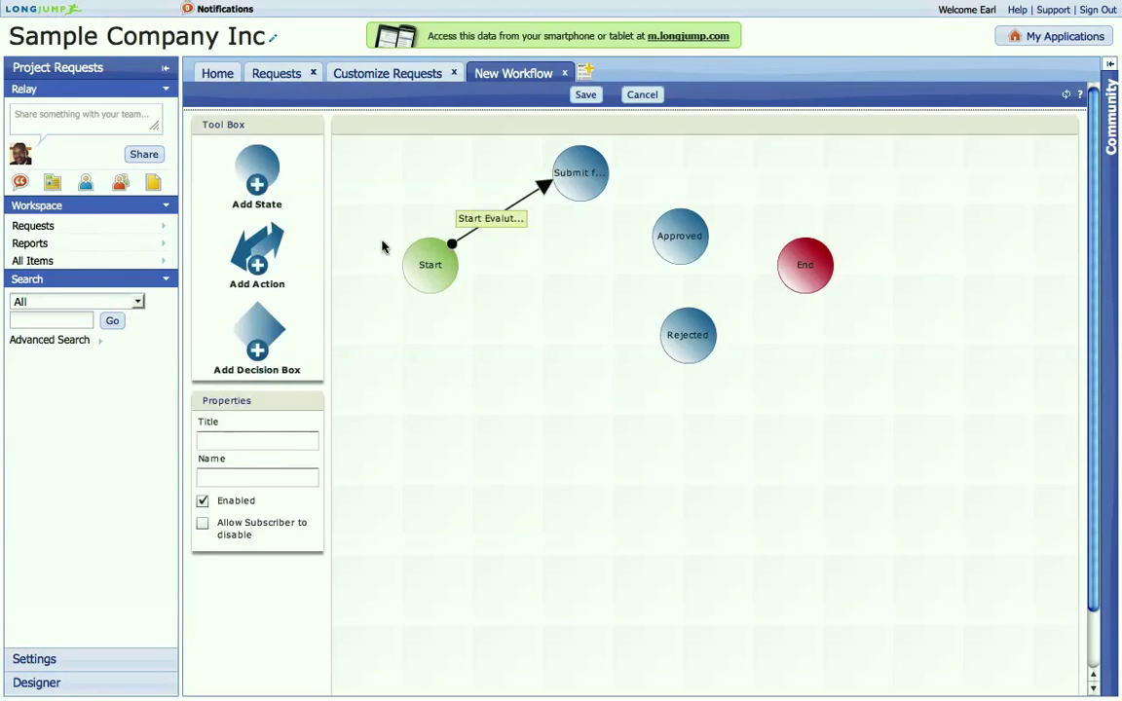
Add and save a 'Deferred' state below Rejected, decided by User choice
left_click_drag(292, 204, 682, 435)
left_click(394, 347)
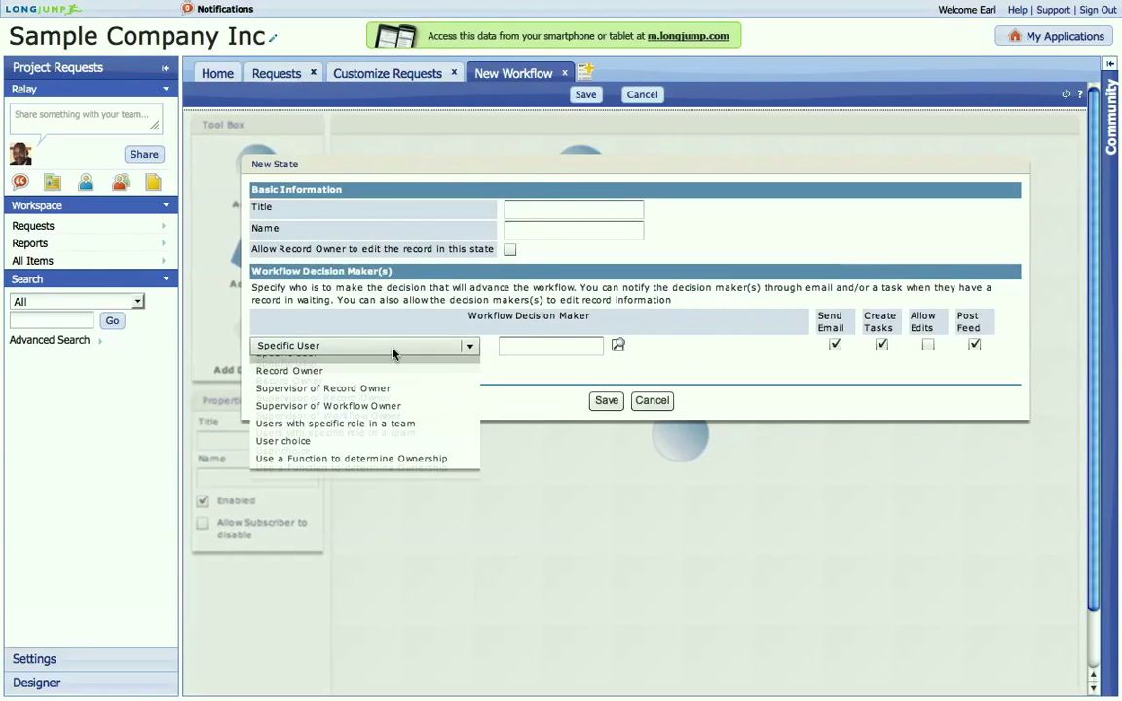
left_click(384, 450)
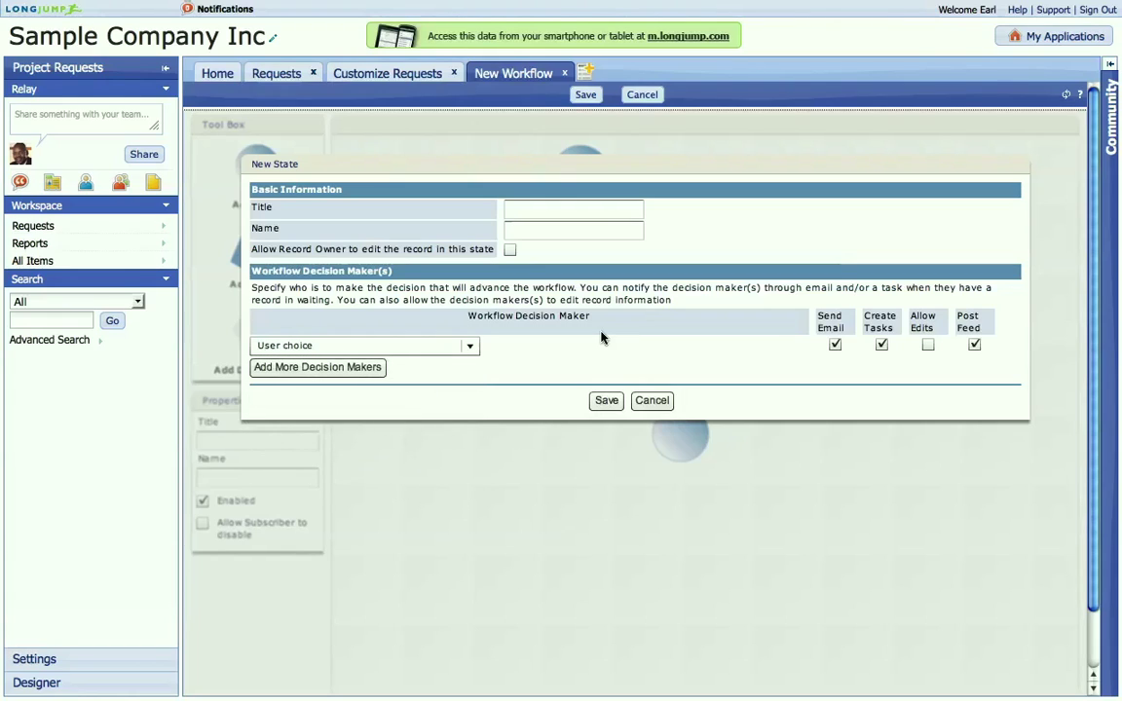
left_click(596, 211)
type("Defer")
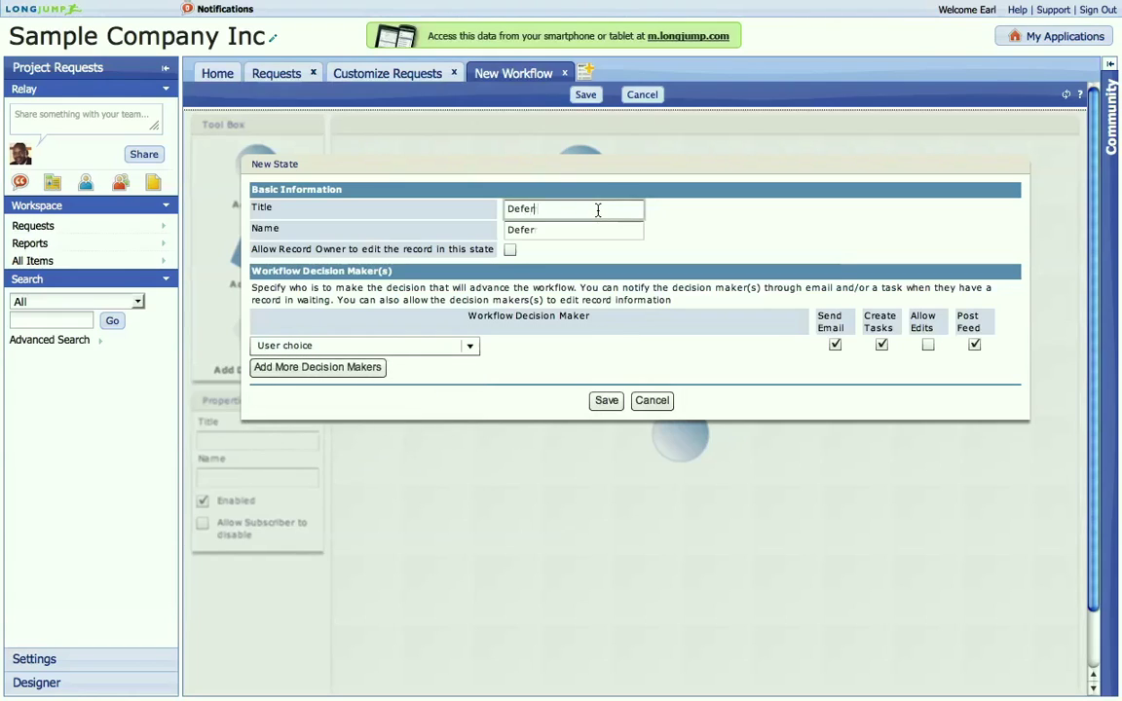
type("red")
left_click(603, 399)
Change the Rejected state's decision maker to Record Owner and save
left_click(687, 338)
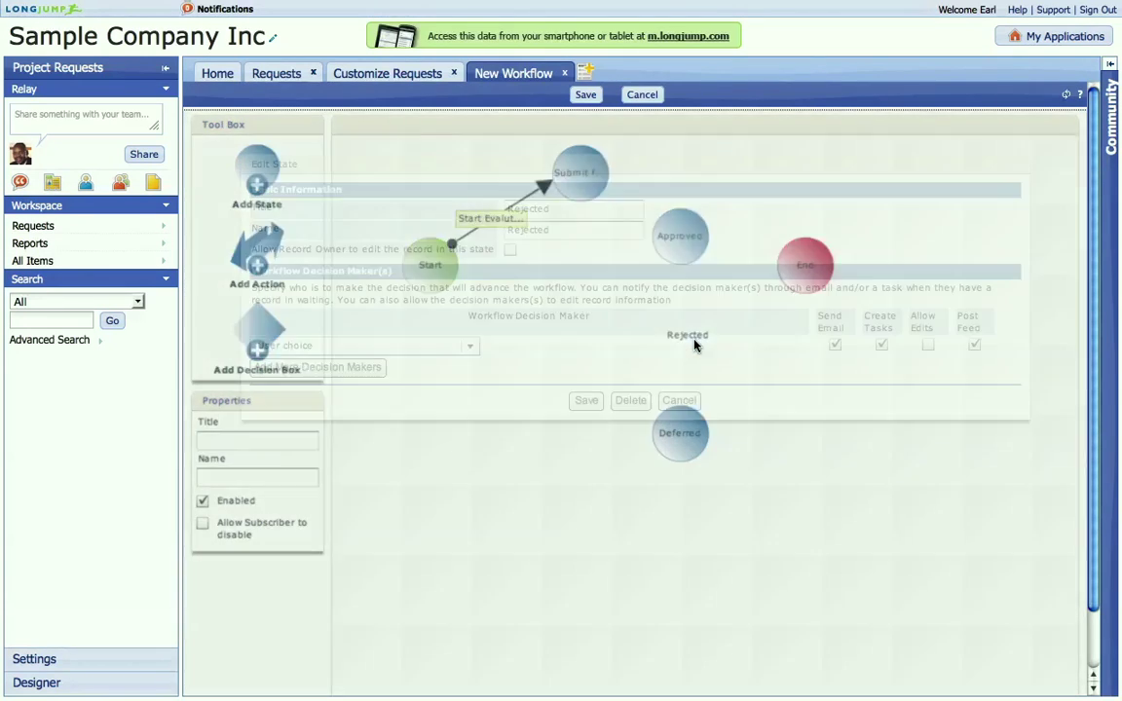
left_click(470, 346)
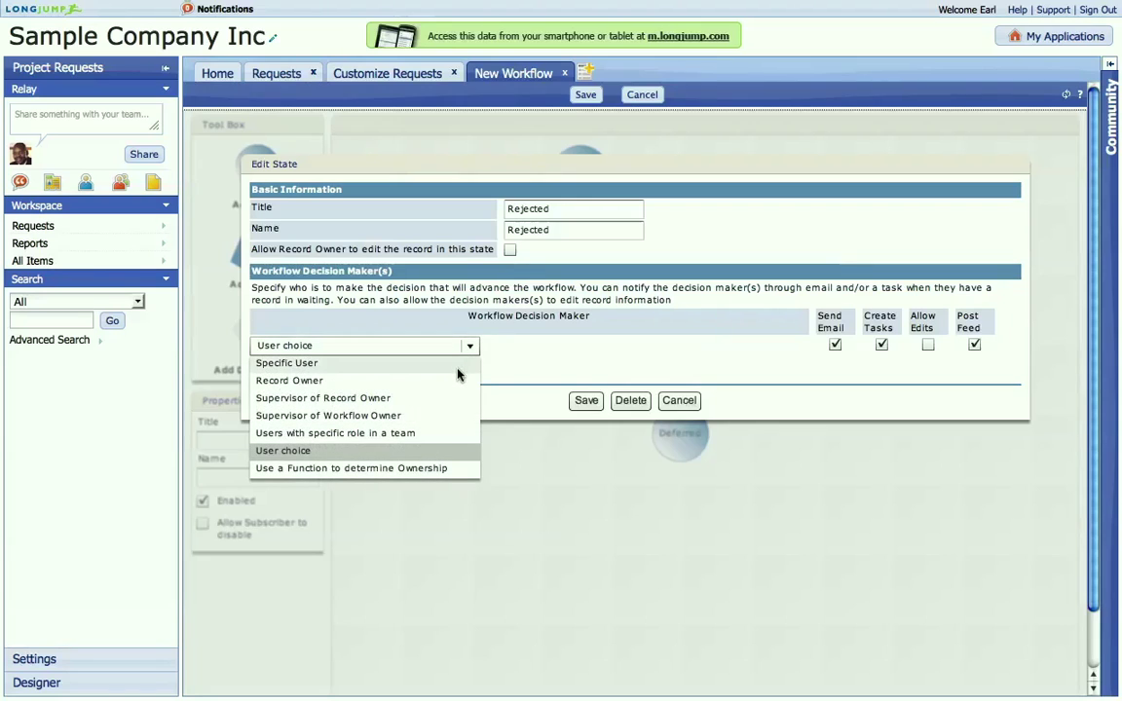
left_click(458, 381)
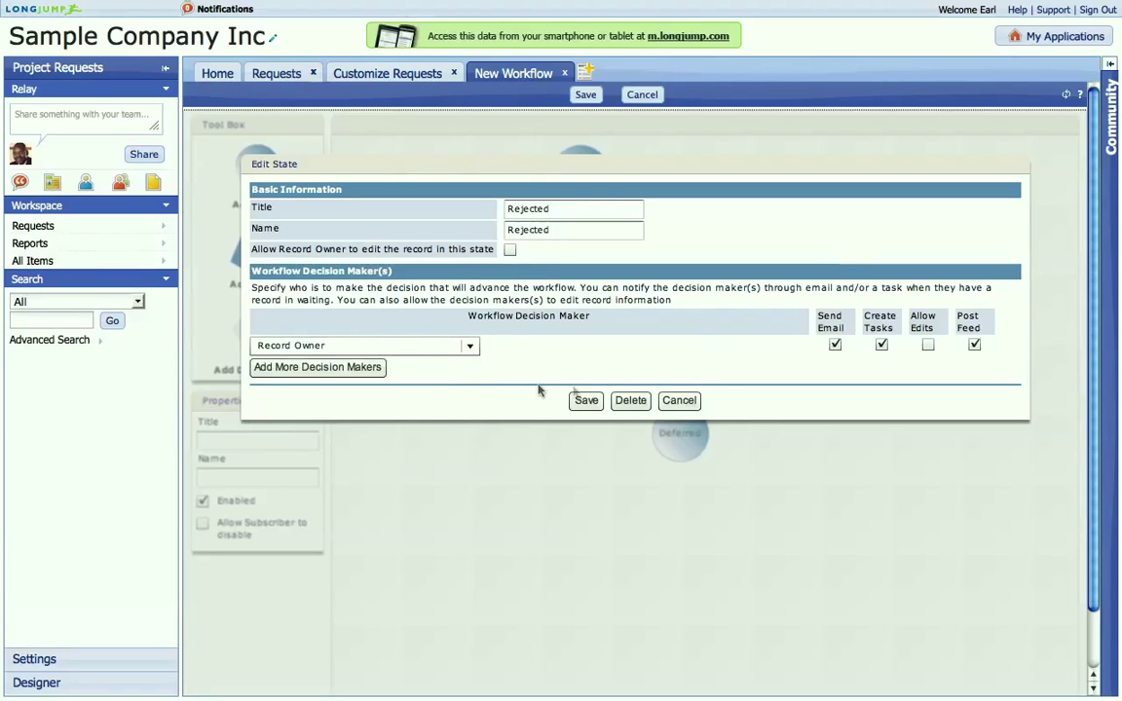
left_click(585, 400)
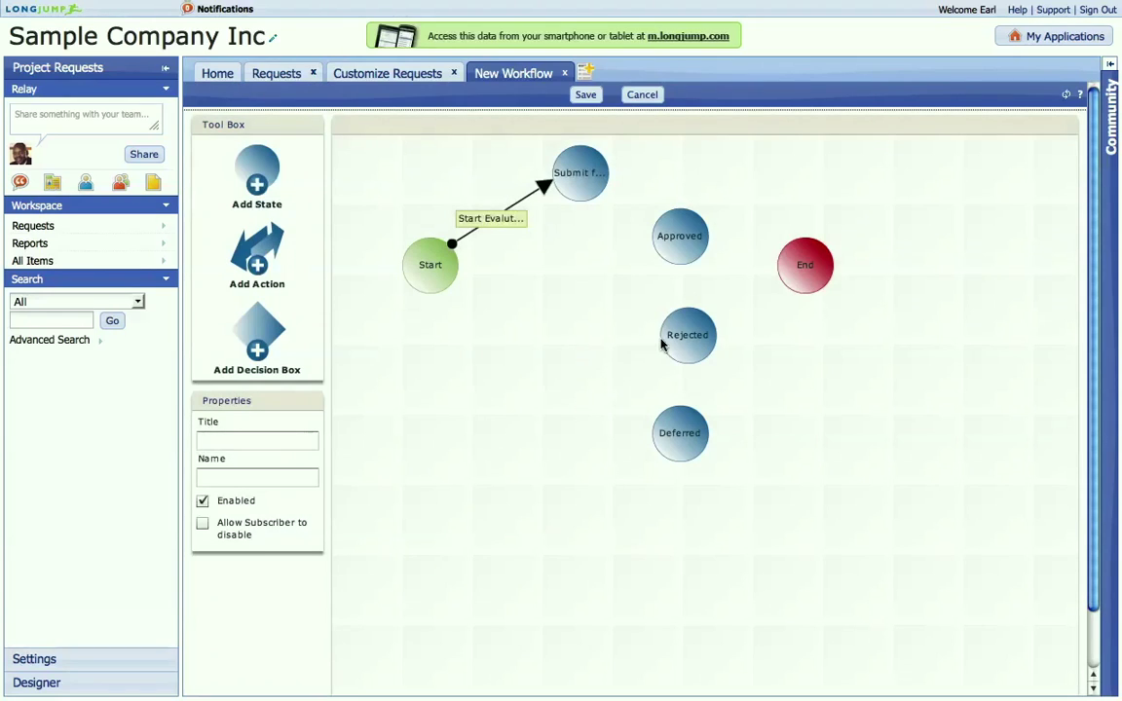
double_click(686, 335)
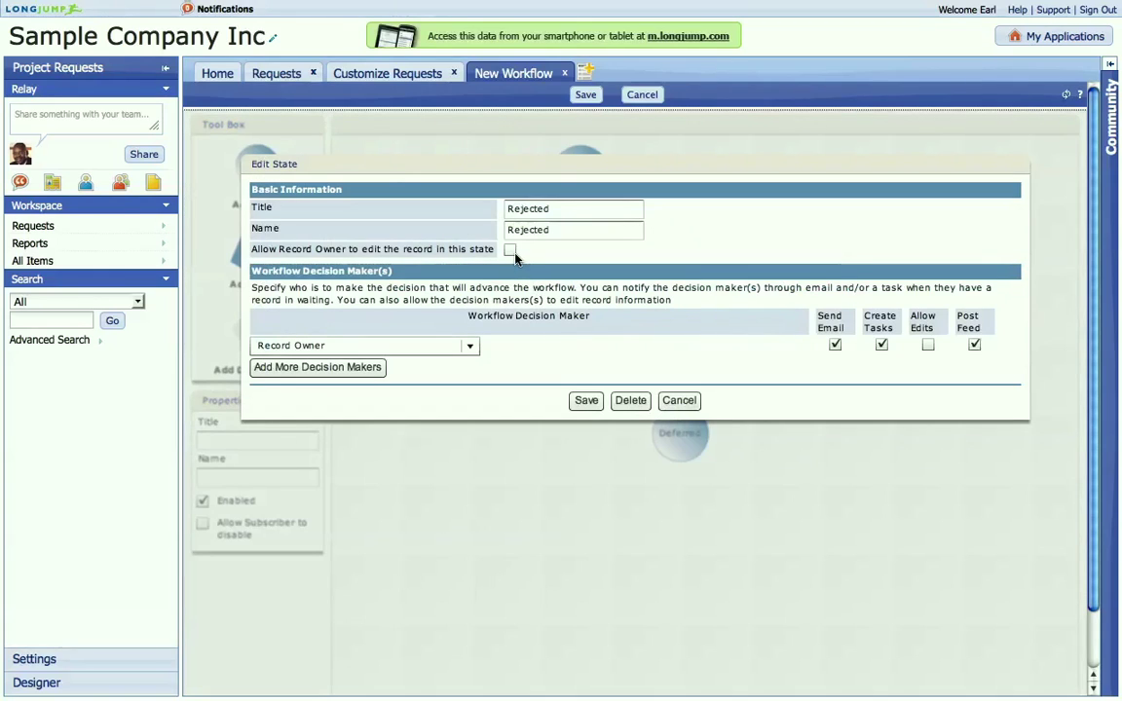
key("Return")
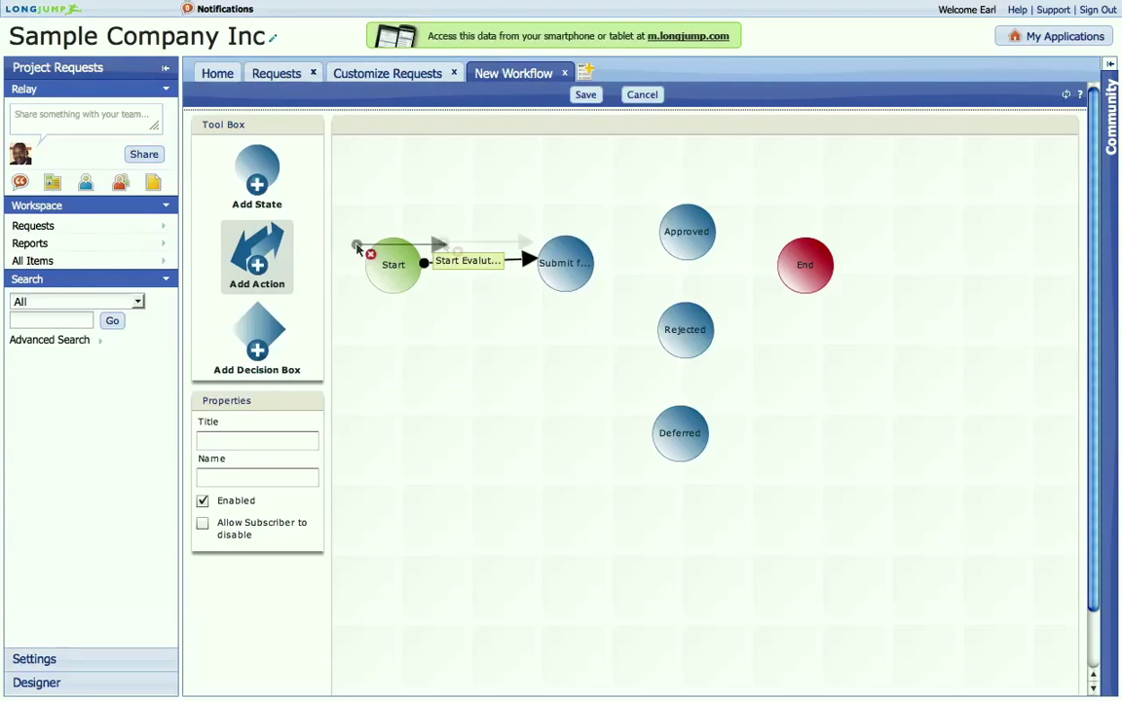
Draw and save an 'Approve' action from Submit for Evaluation to Approved
left_click(582, 267)
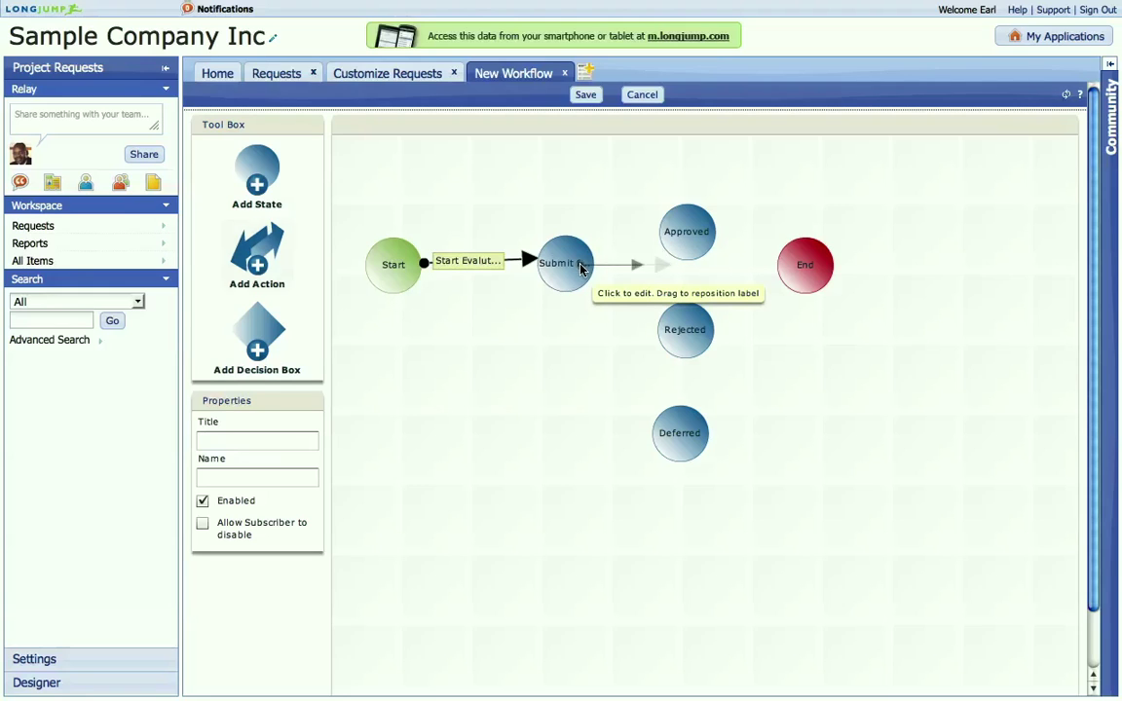
left_click_drag(582, 267, 681, 234)
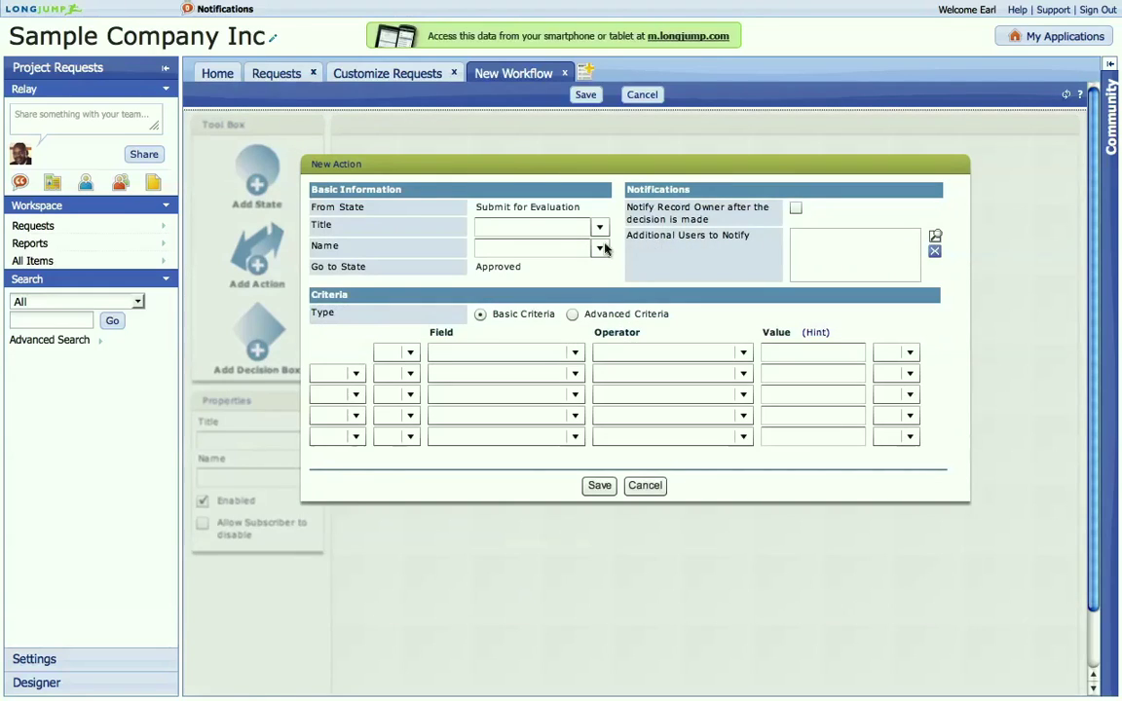
type("A")
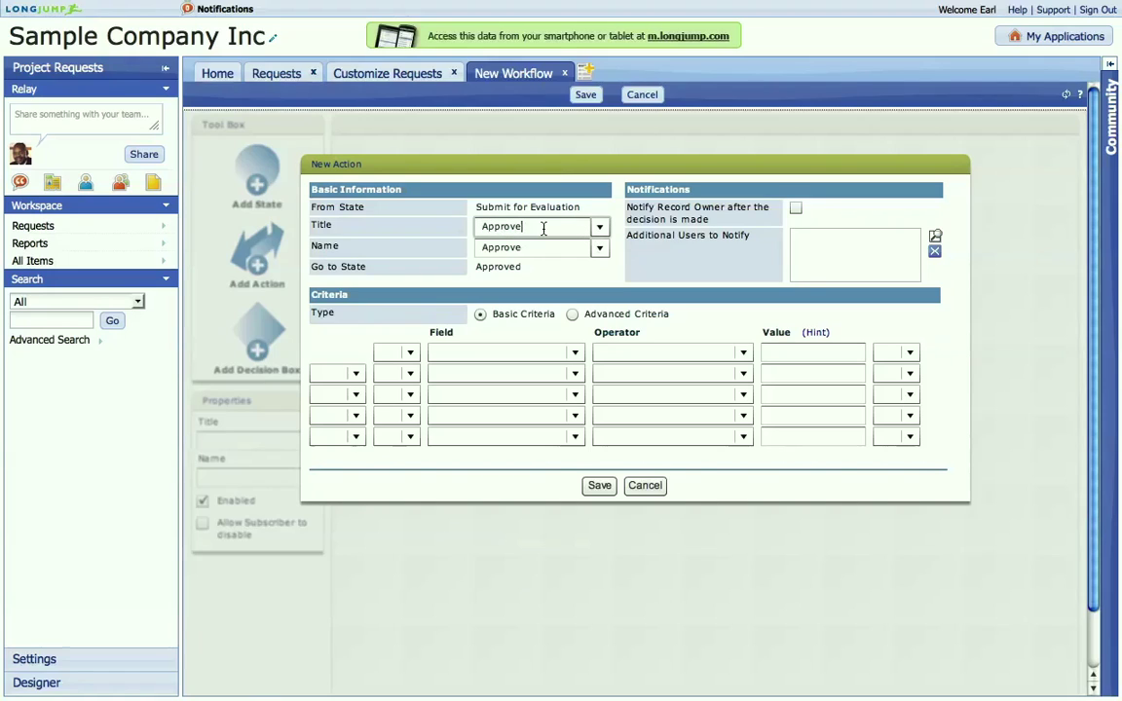
type("pprove")
left_click(587, 486)
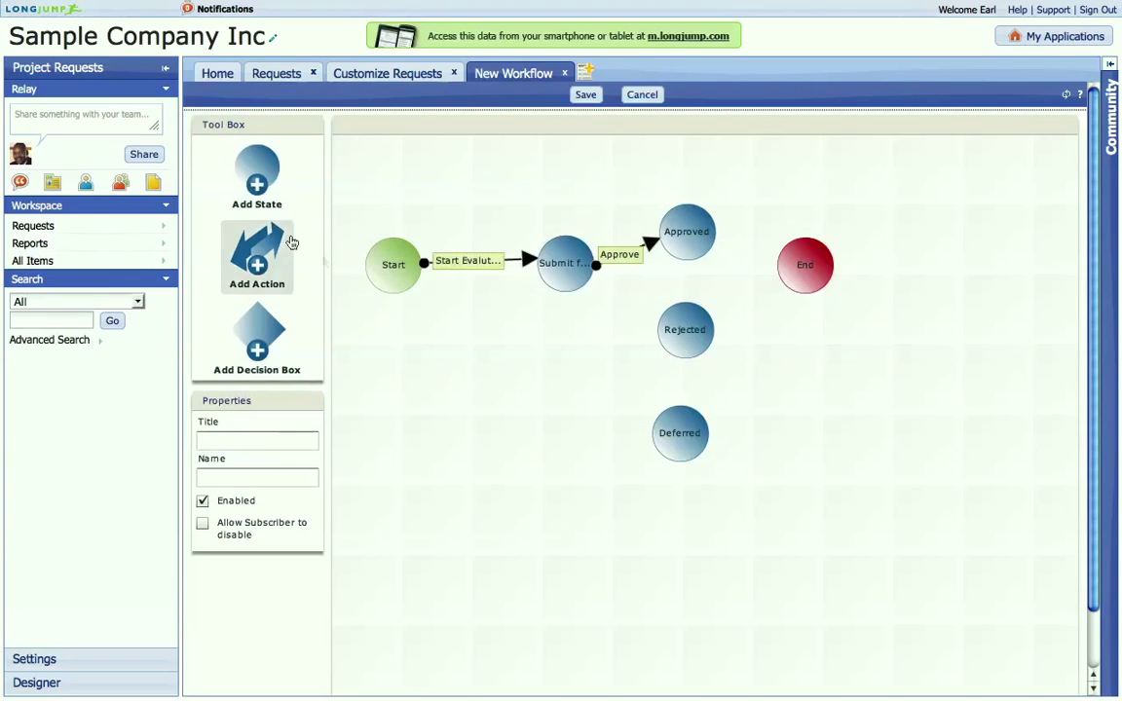
Add 'Reject' and 'Defer' actions from Submit for Evaluation to Rejected and Deferred
left_click_drag(288, 243, 667, 333)
left_click(600, 294)
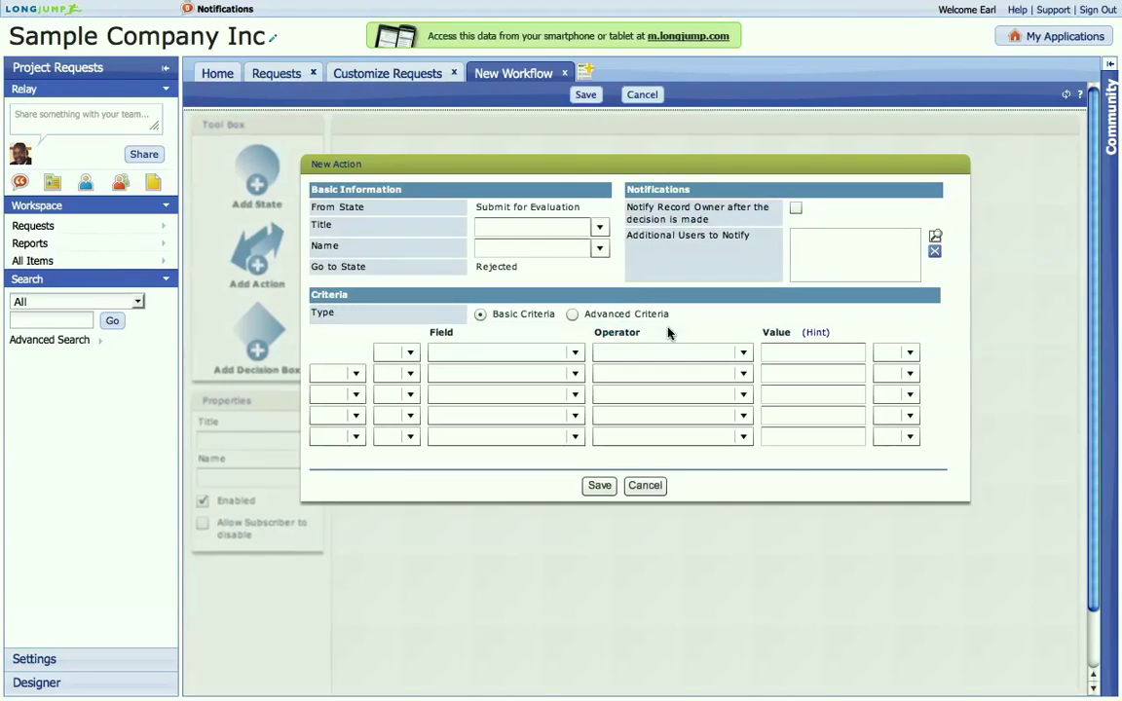
left_click(557, 227)
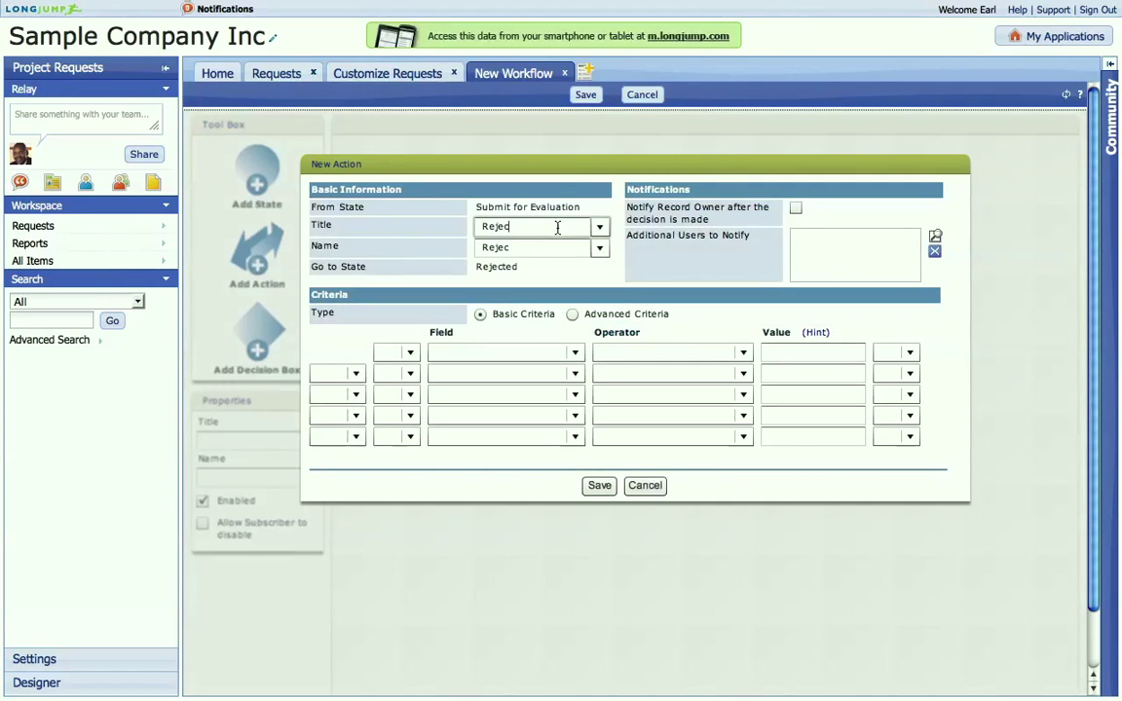
left_click(598, 486)
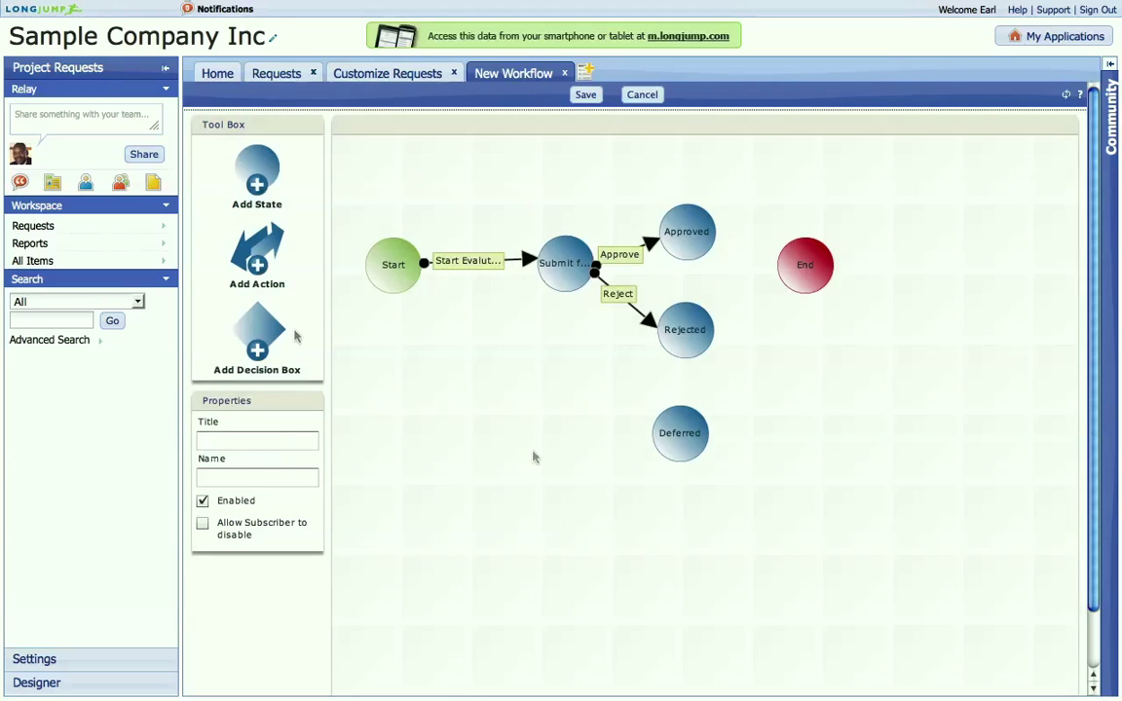
left_click_drag(258, 255, 668, 434)
left_click(546, 225)
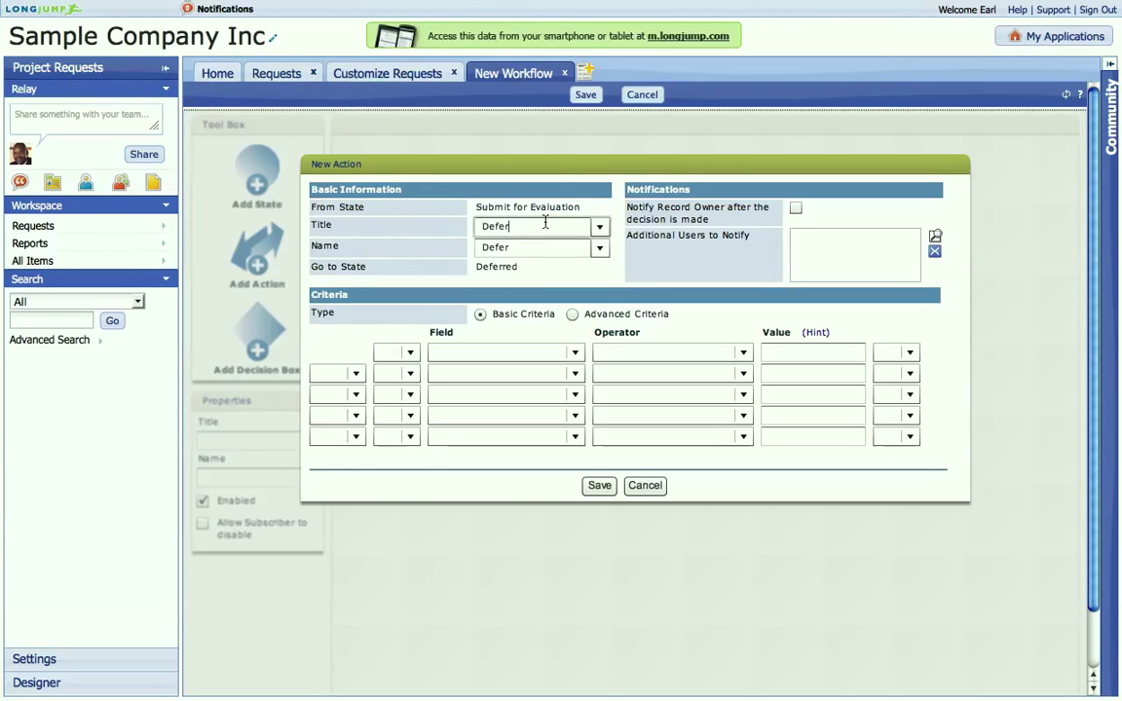
type("Defer")
left_click(599, 485)
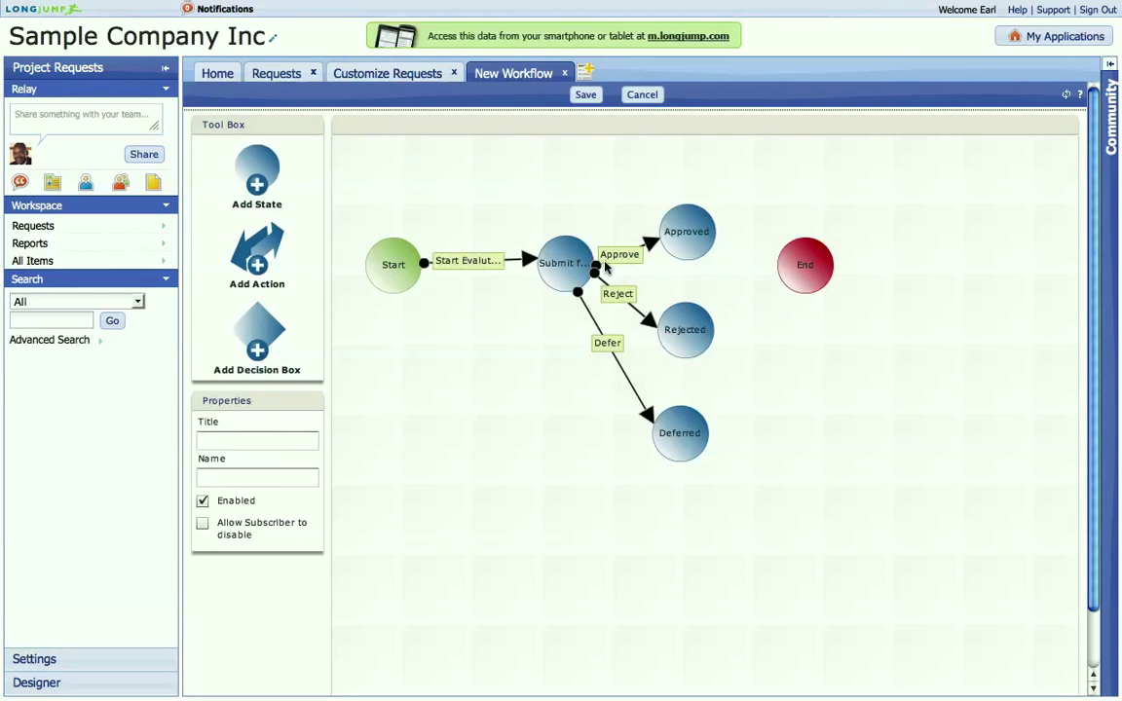
Shift the Submit for Evaluation node a few pixels left on the canvas
left_click_drag(549, 267, 537, 267)
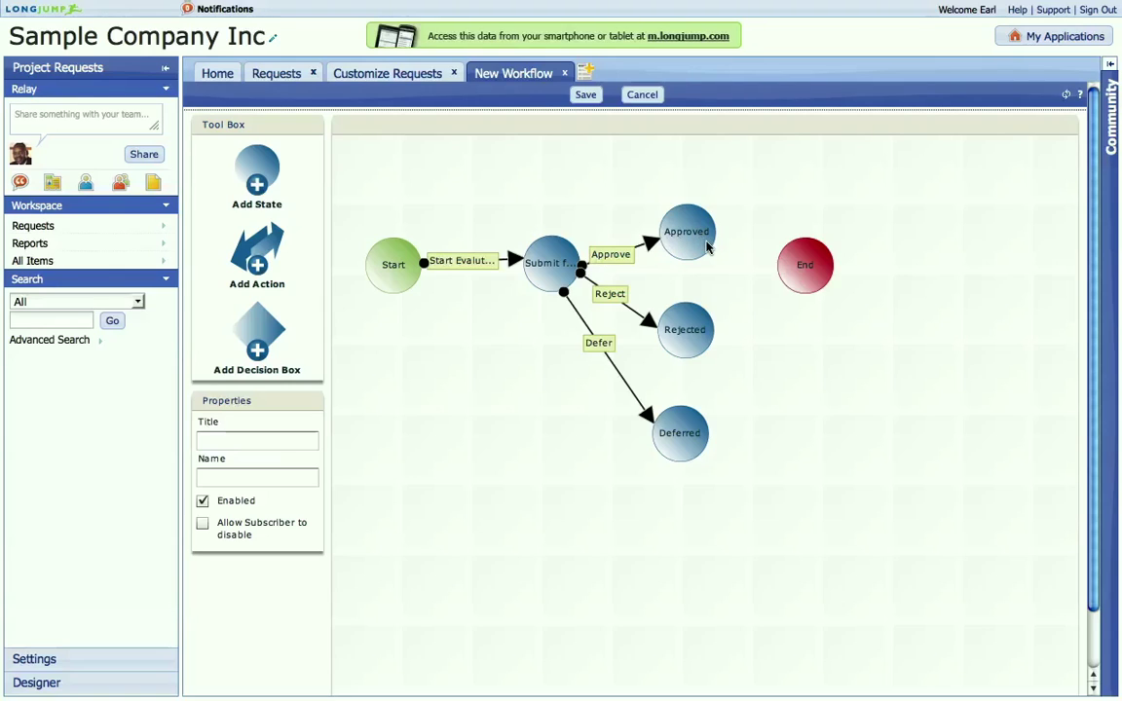
Move Approved aside and add a decision box titled 'Type' by the Approve action
left_click_drag(701, 243, 721, 210)
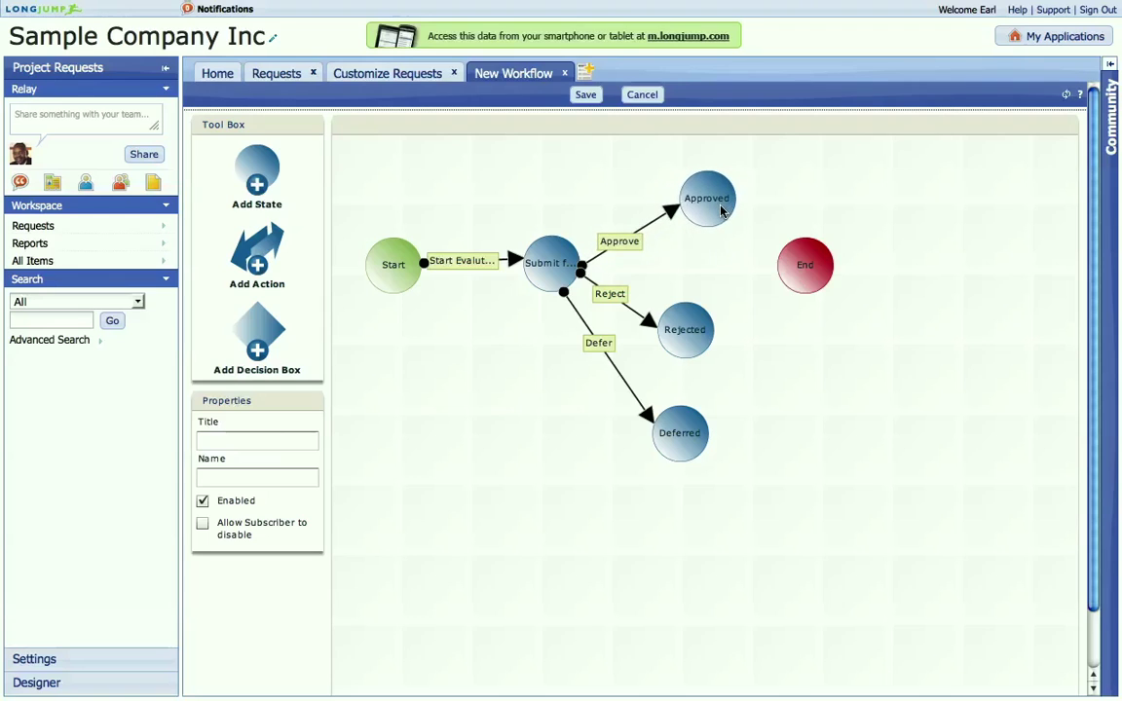
left_click_drag(261, 329, 613, 201)
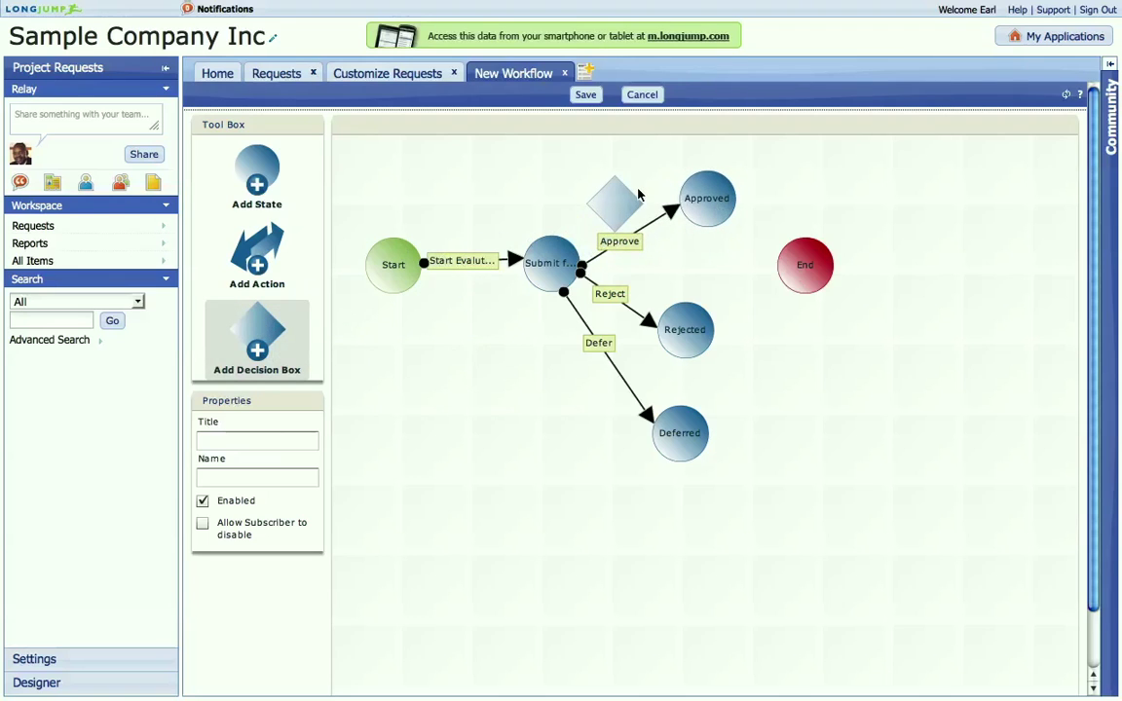
left_click(633, 206)
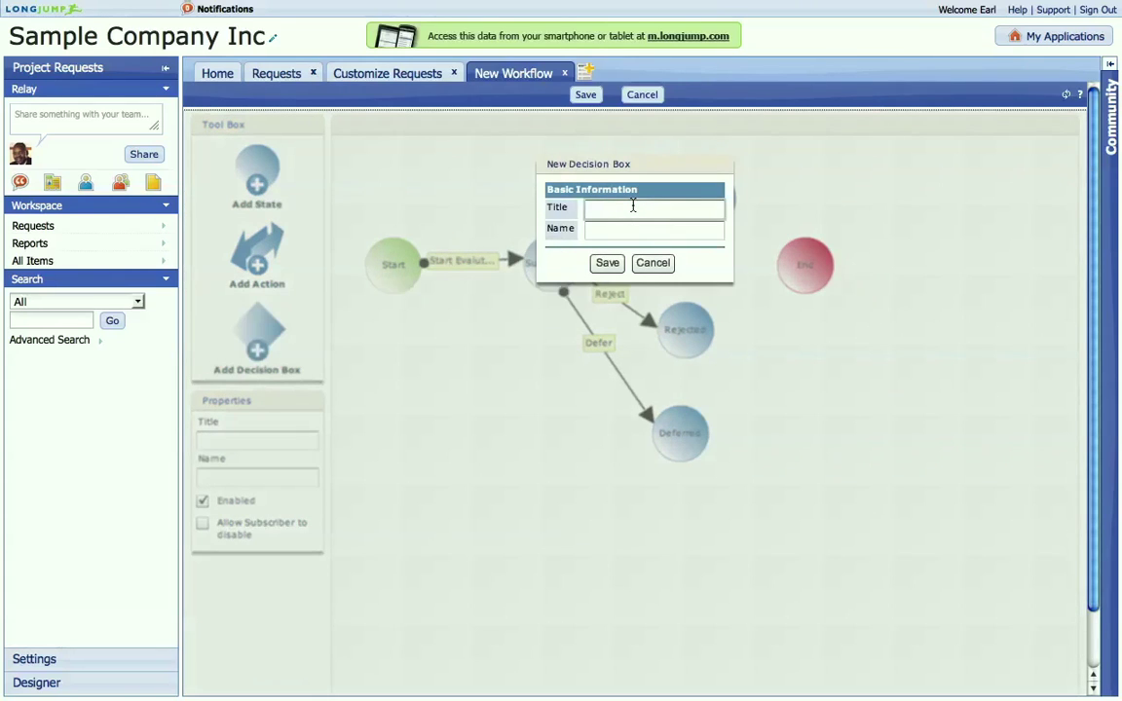
type("Type")
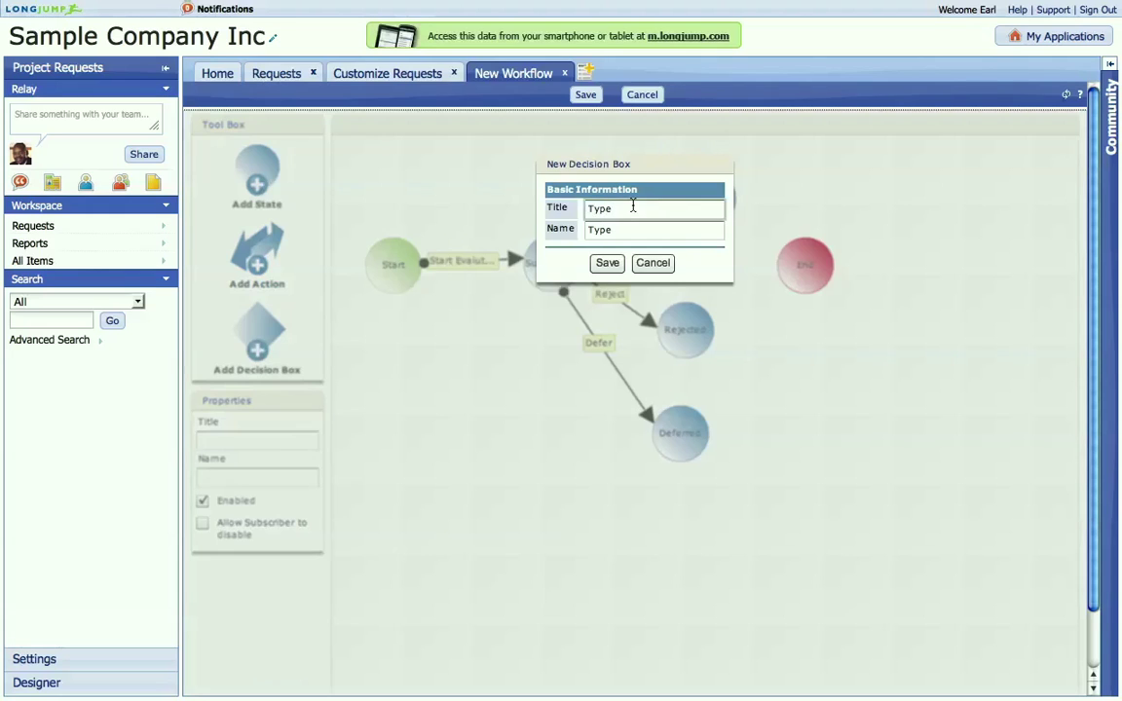
left_click(606, 262)
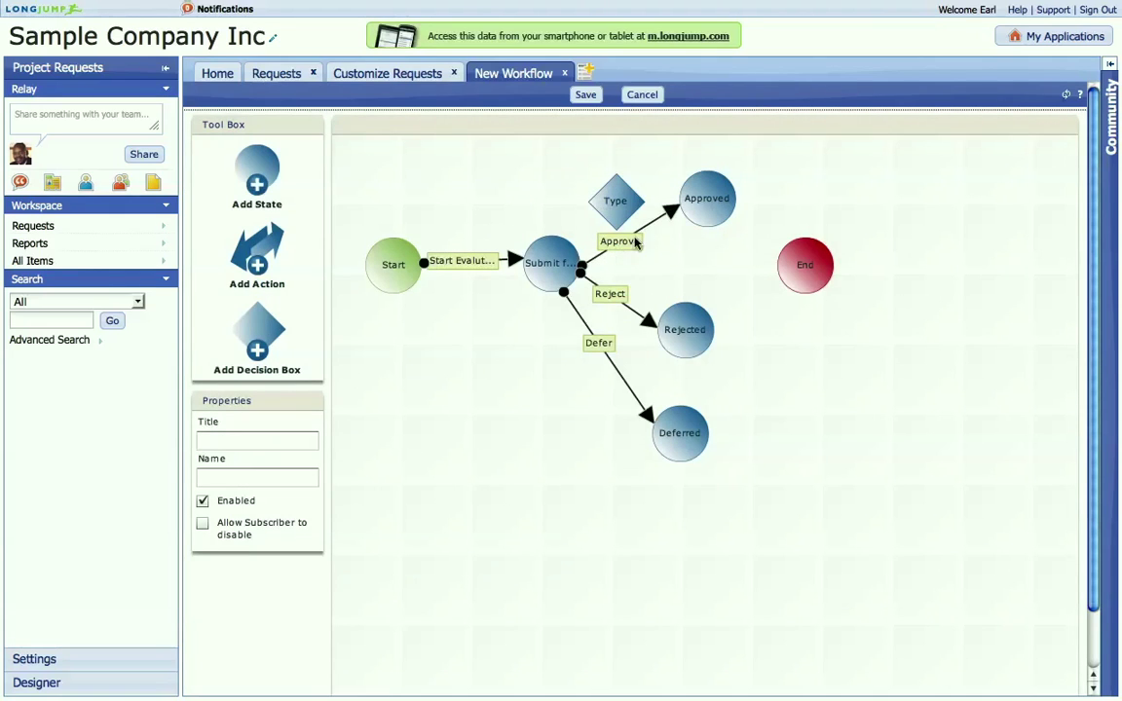
Reroute the Approve action into the Type decision box and tidy Approved and Type positions
left_click_drag(580, 269, 572, 241)
left_click_drag(669, 216, 603, 212)
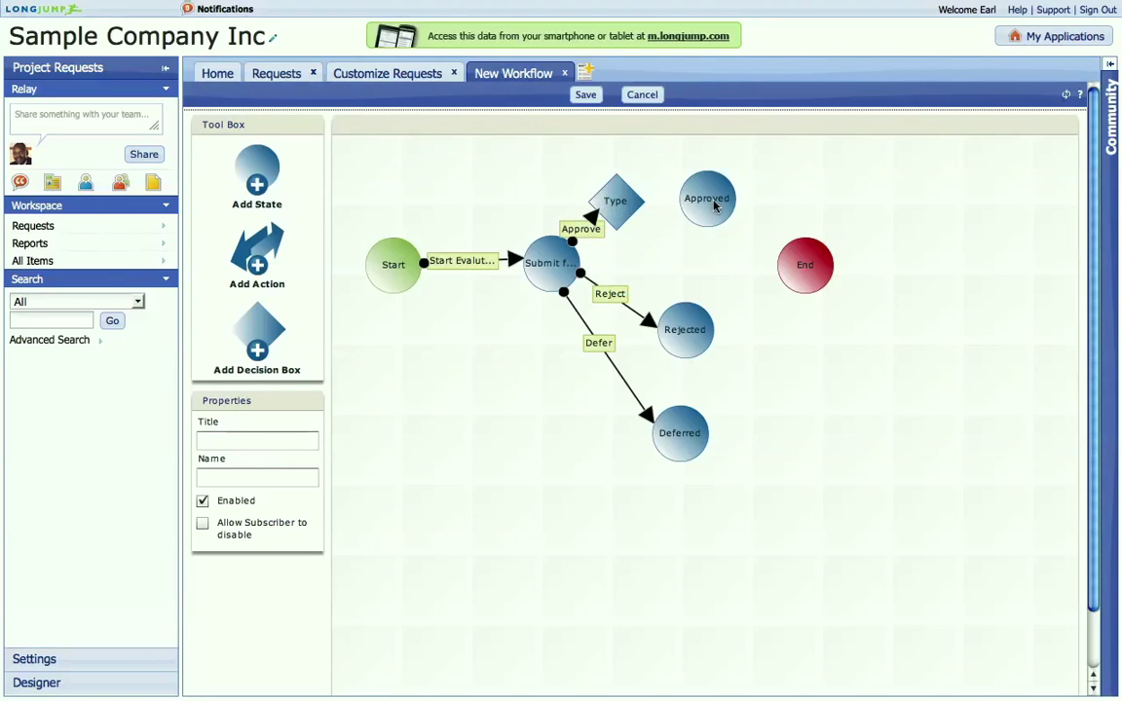
left_click_drag(705, 194, 730, 179)
left_click_drag(601, 217, 638, 213)
left_click_drag(256, 255, 688, 193)
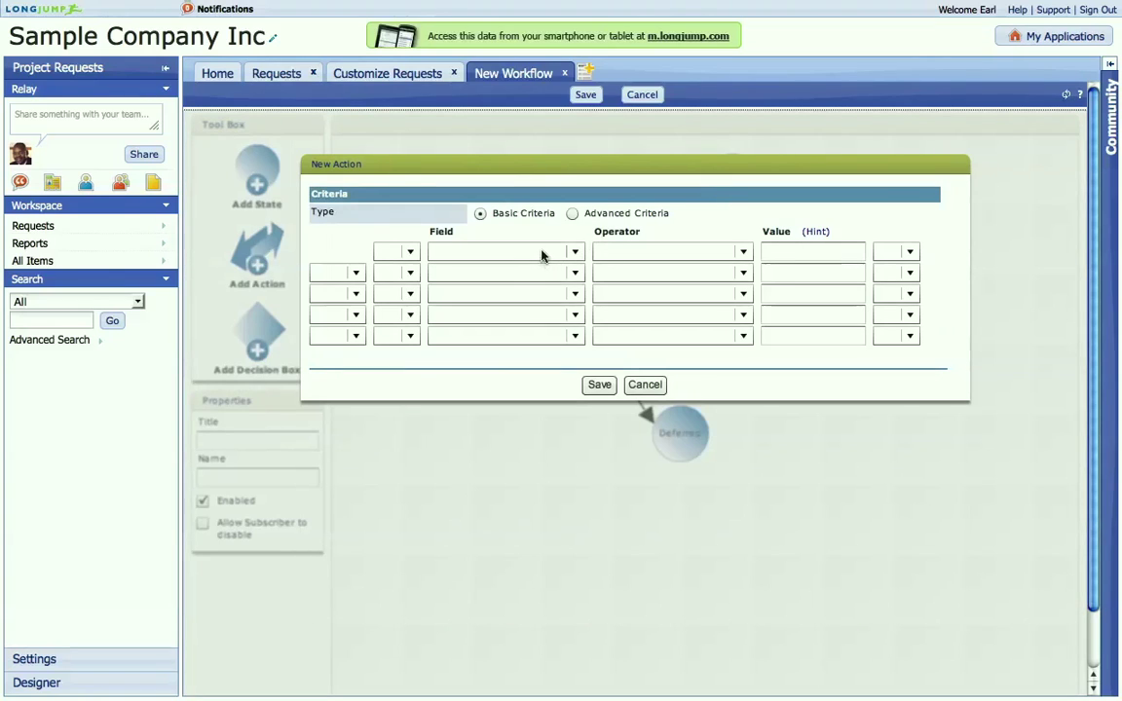
Give the Type-to-Approved action the criterion Type Equal to Web and save it
left_click(552, 253)
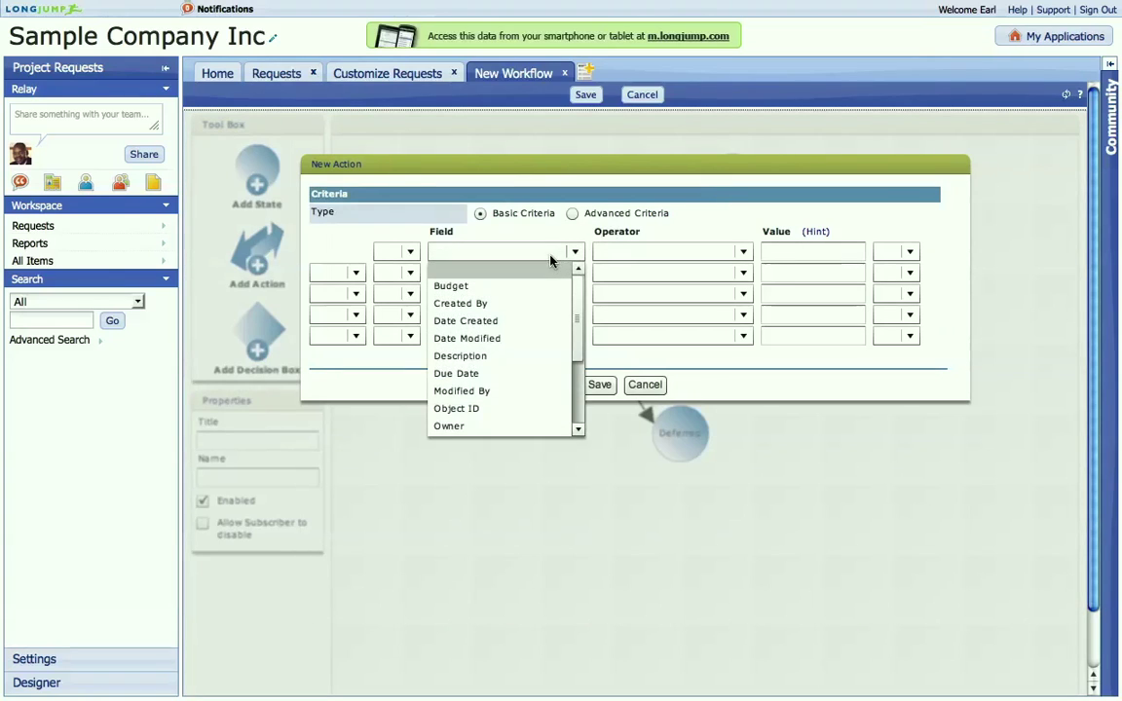
scroll(526, 370, "down", 5)
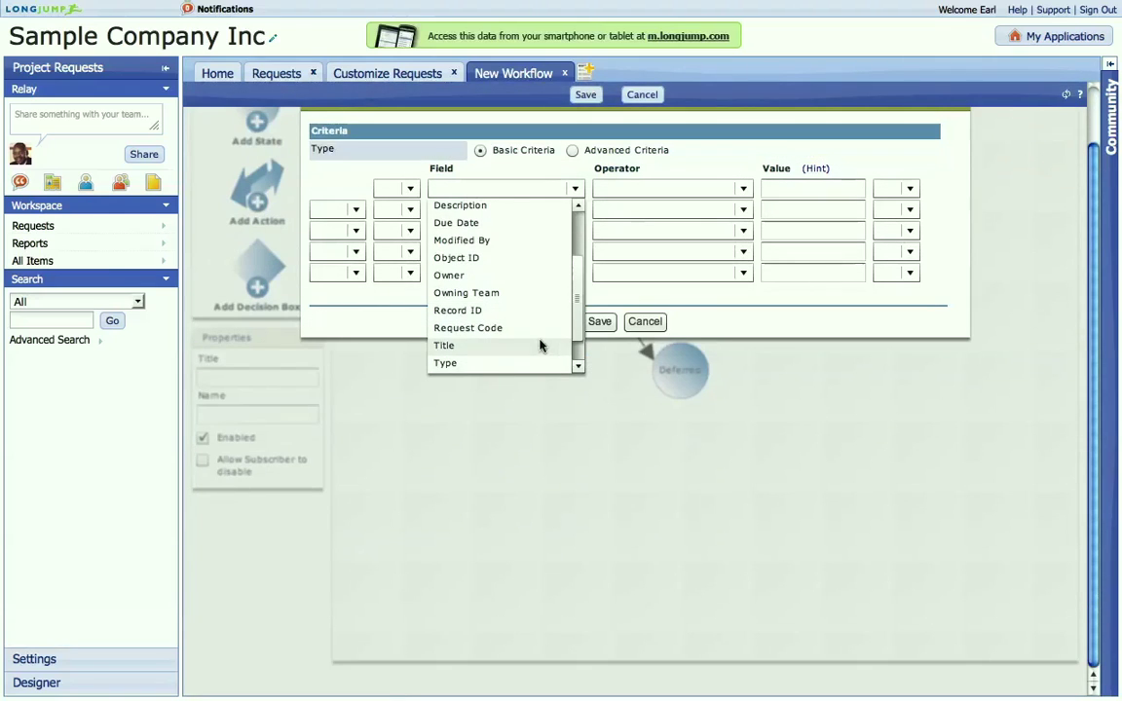
left_click(537, 363)
left_click(709, 190)
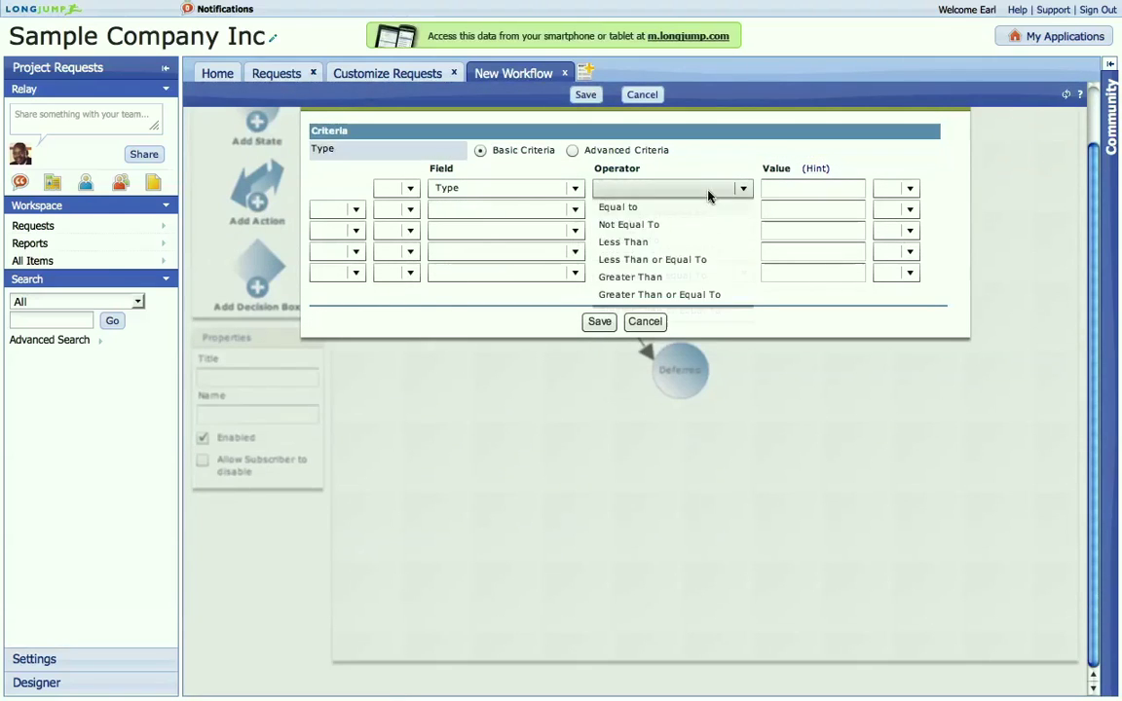
left_click(709, 225)
left_click(821, 193)
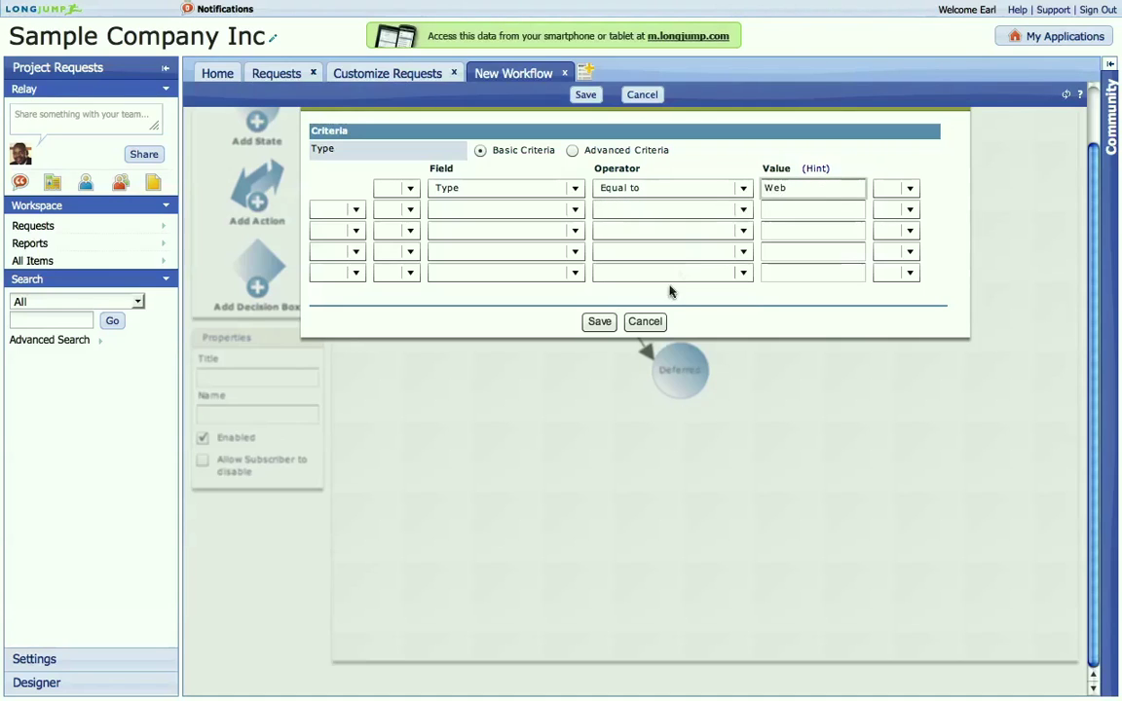
left_click(600, 321)
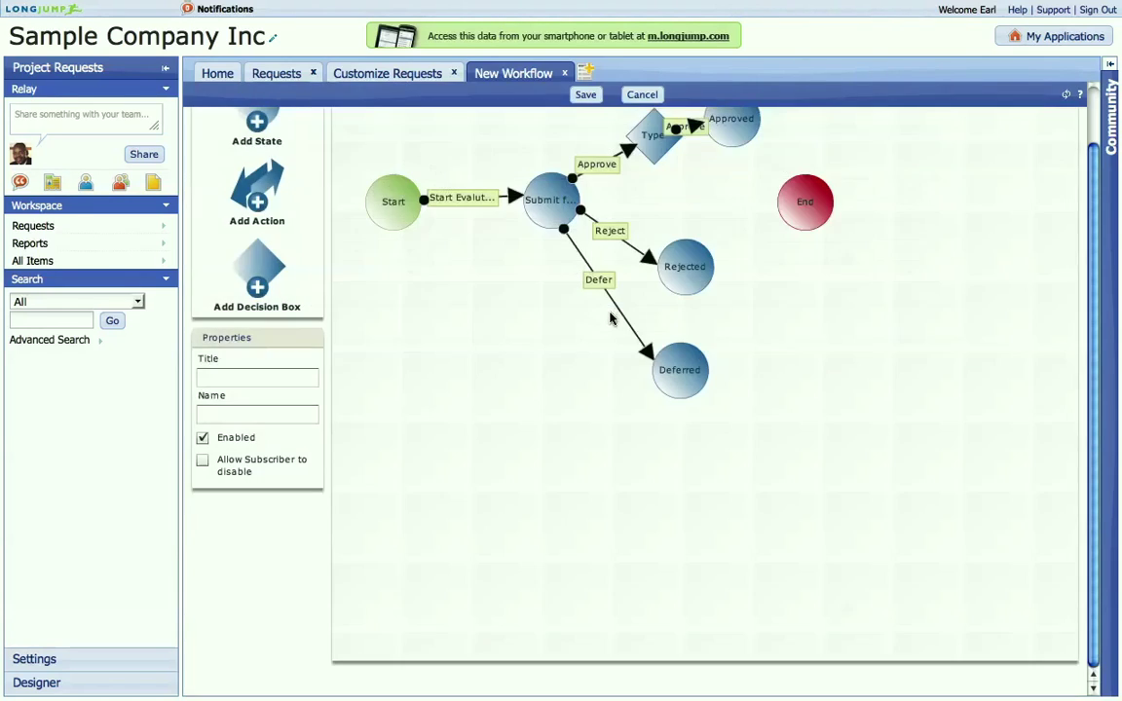
scroll(734, 188, "up", 3)
Shift Approved and End aside, then add a Print Production state decided by User choice
left_click_drag(763, 188, 791, 171)
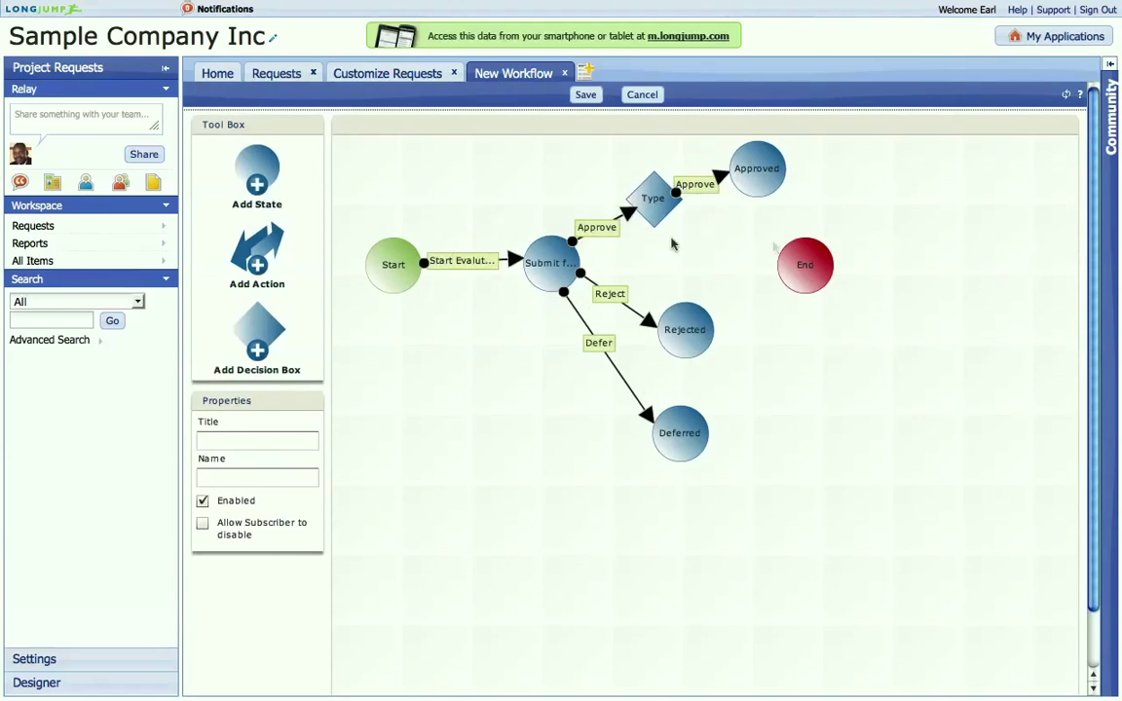
left_click_drag(792, 263, 943, 281)
left_click_drag(257, 173, 780, 245)
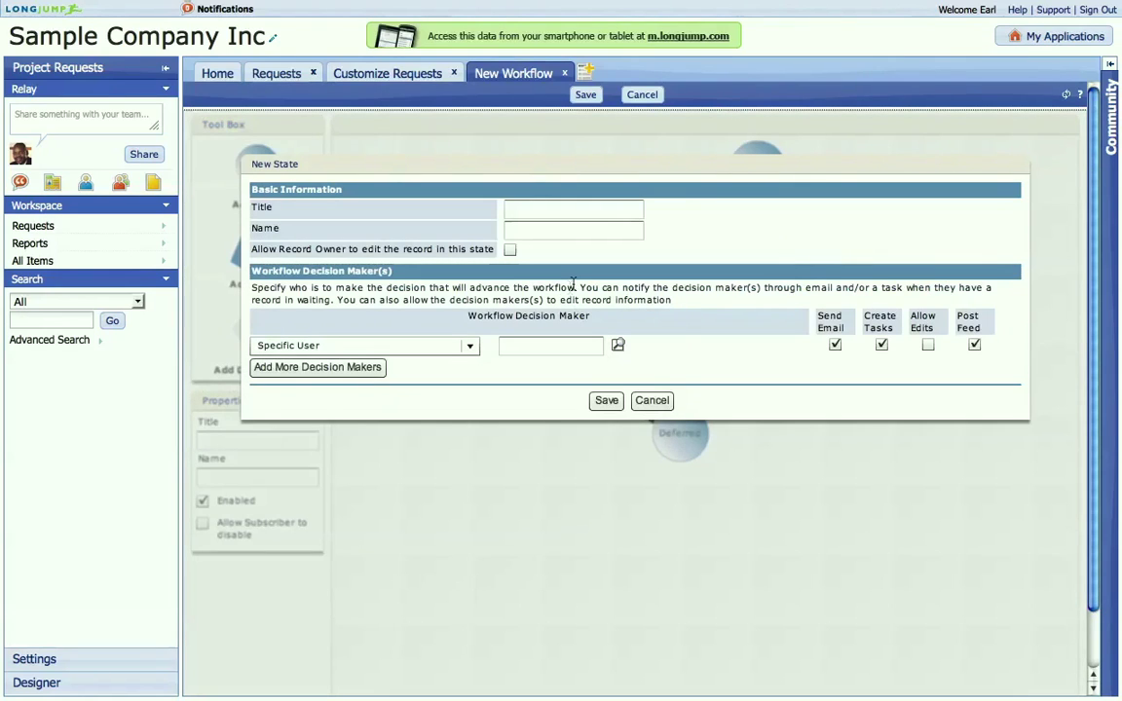
left_click(566, 209)
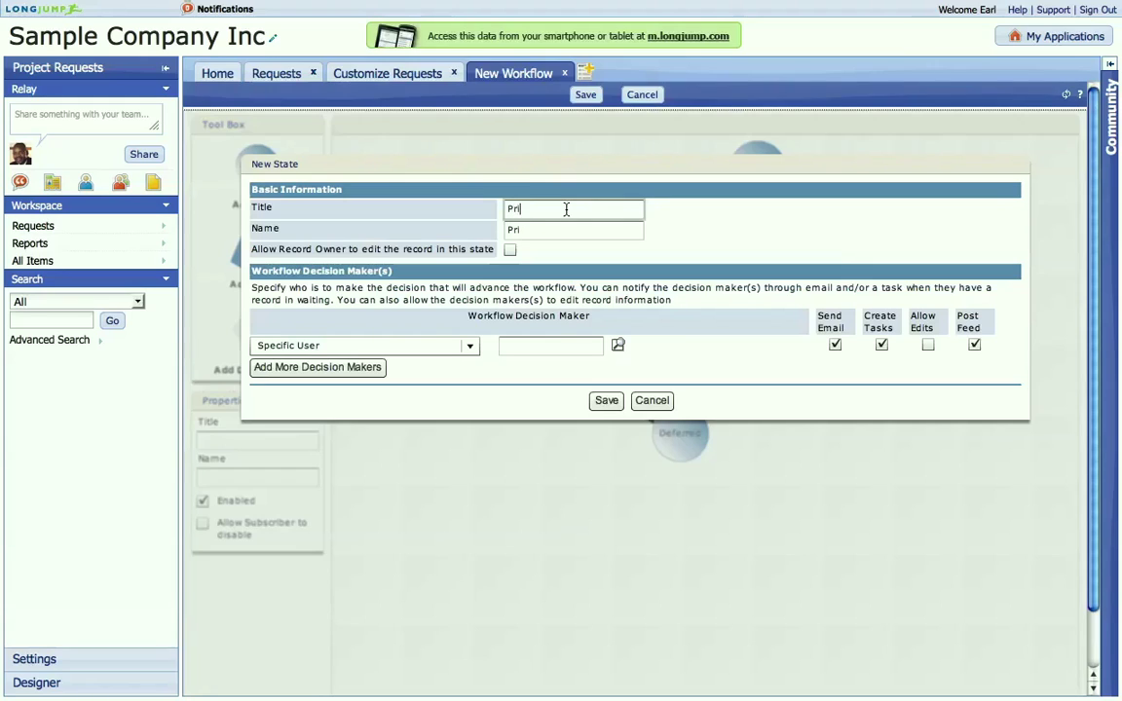
type("Print Appva")
type("ction")
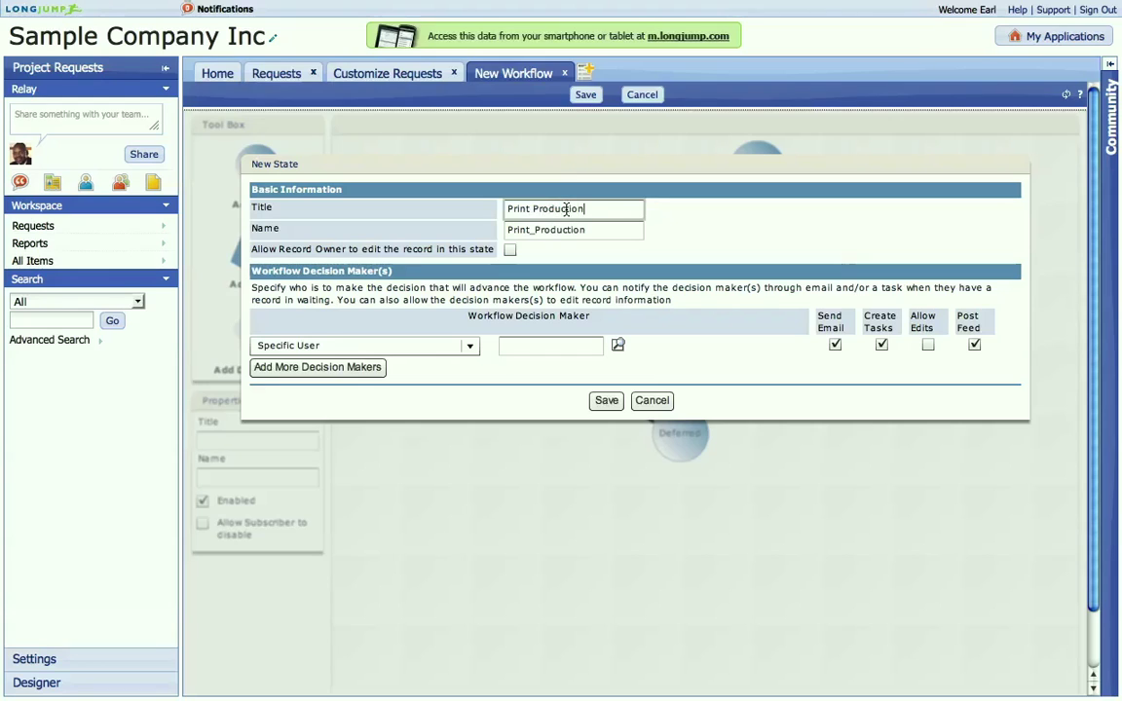
left_click(368, 346)
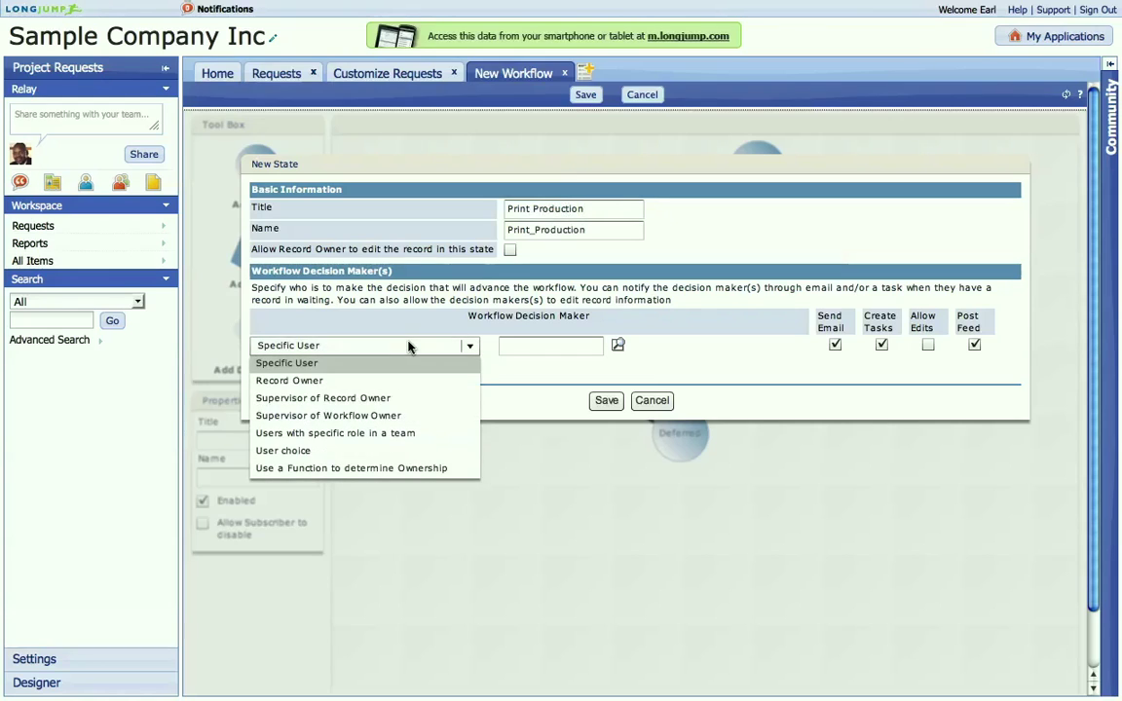
left_click(374, 450)
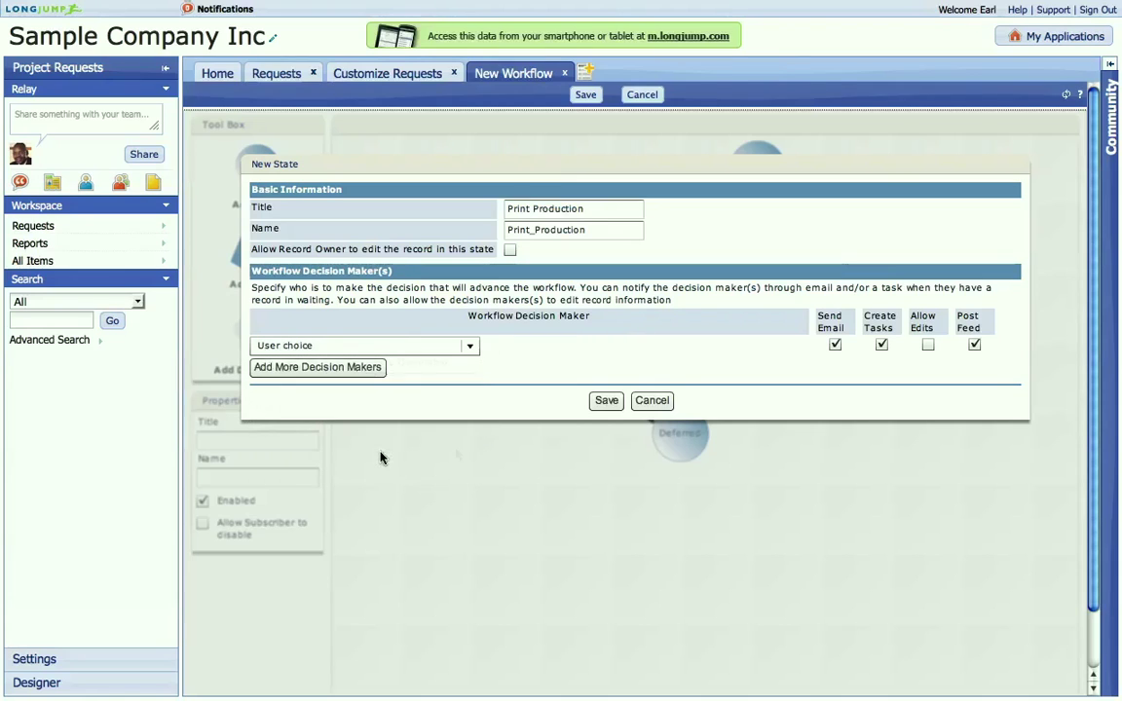
left_click(601, 402)
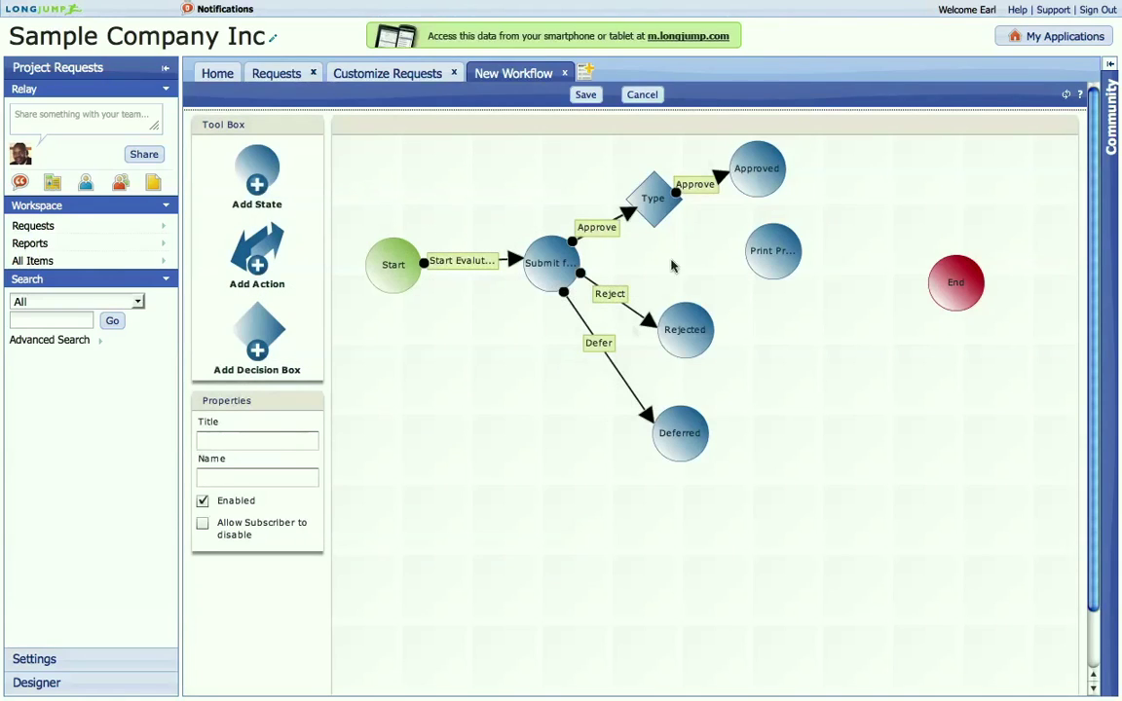
Retitle the Approved state 'Web Production' with name 'Web_Production' and save it
double_click(748, 176)
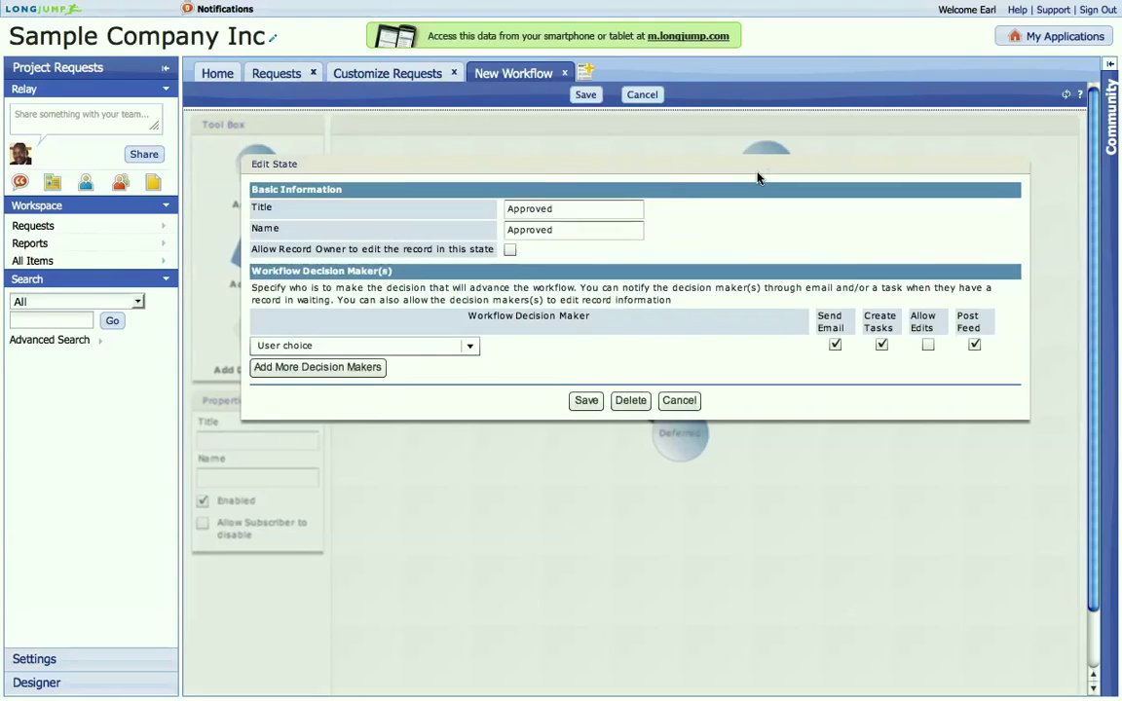
left_click_drag(562, 207, 461, 209)
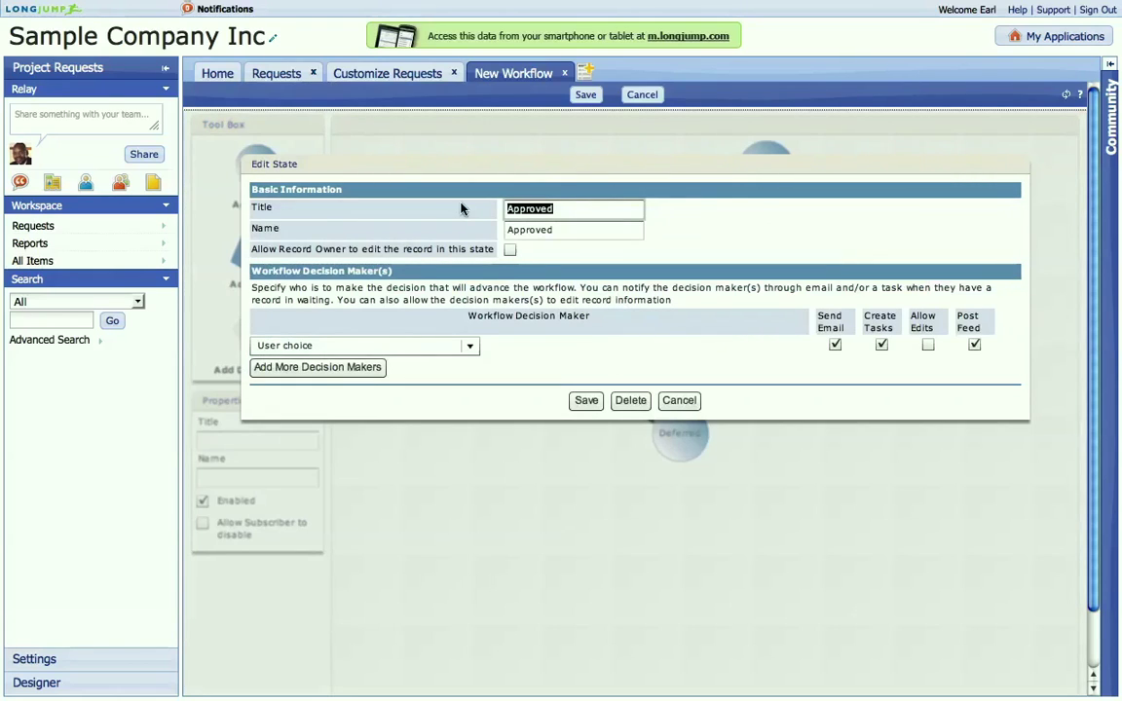
type("Web Pro")
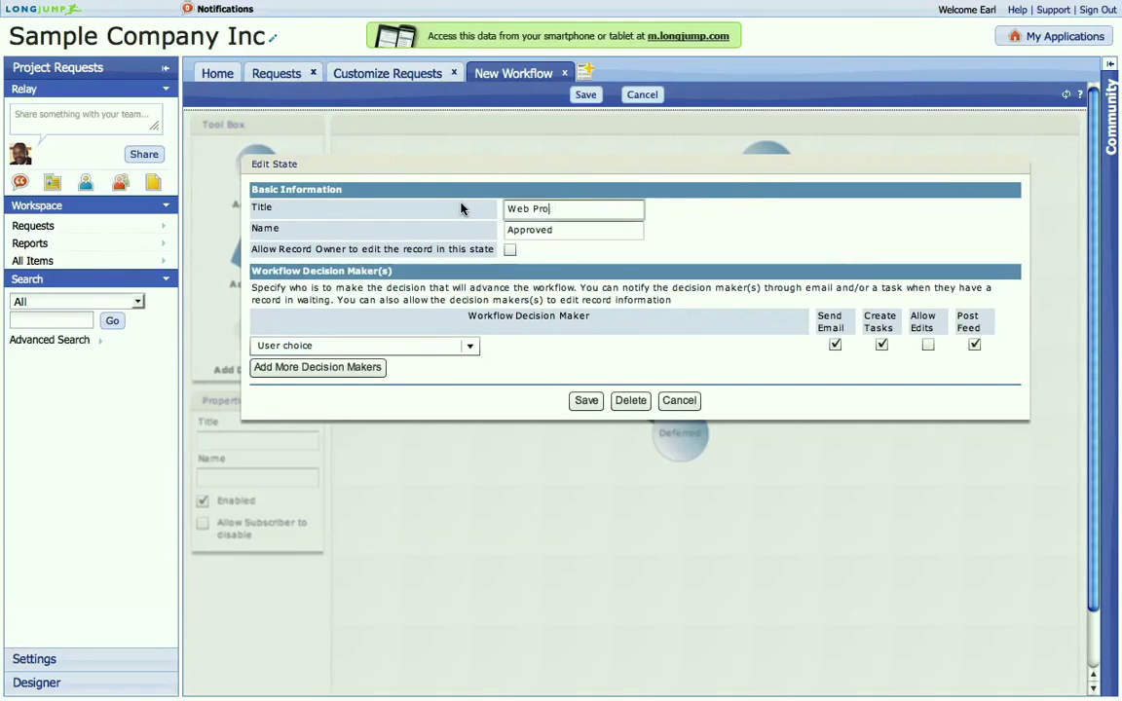
type("duction")
key("Tab")
type("Web")
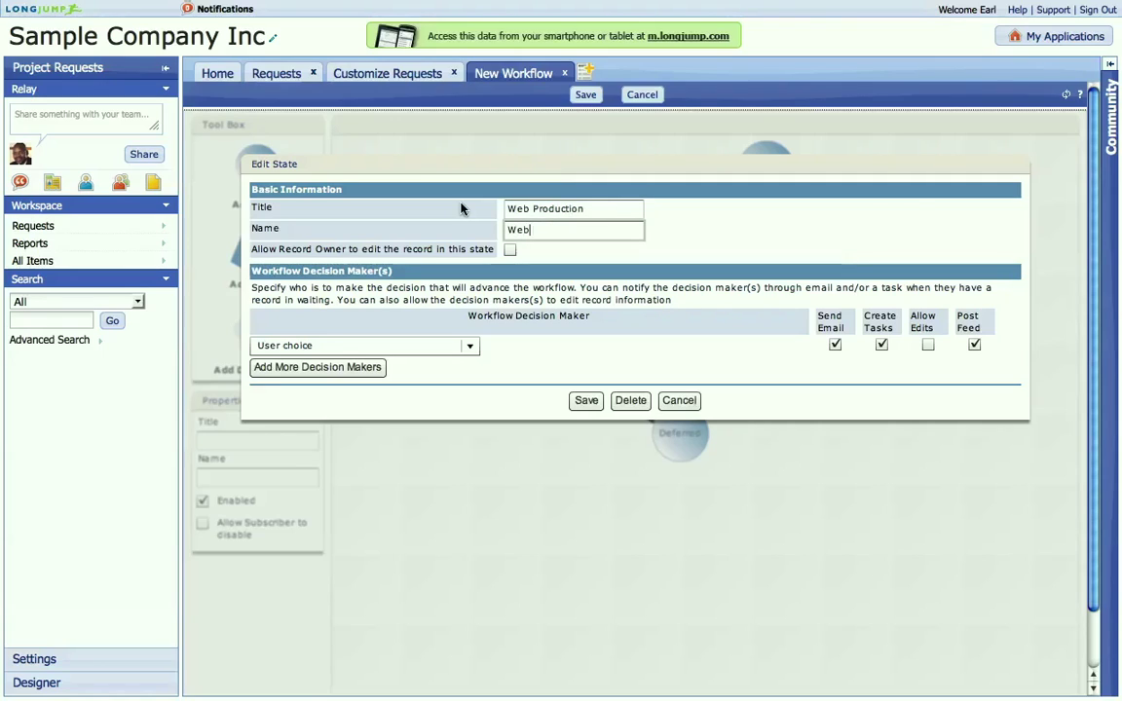
type(" Production")
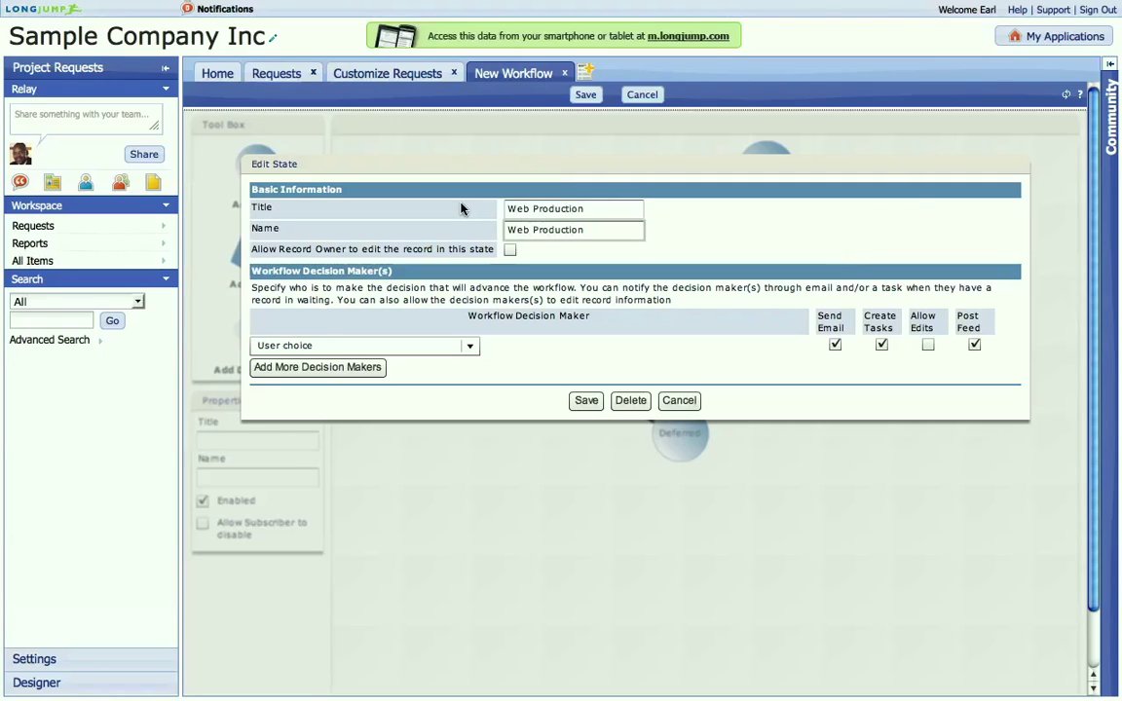
key("Left")
key("Left")
key("Left")
key("Left")
key("Left")
key("Left")
key("Left")
key("Left")
key("Left")
key("Left")
key("BackSpace")
type("_")
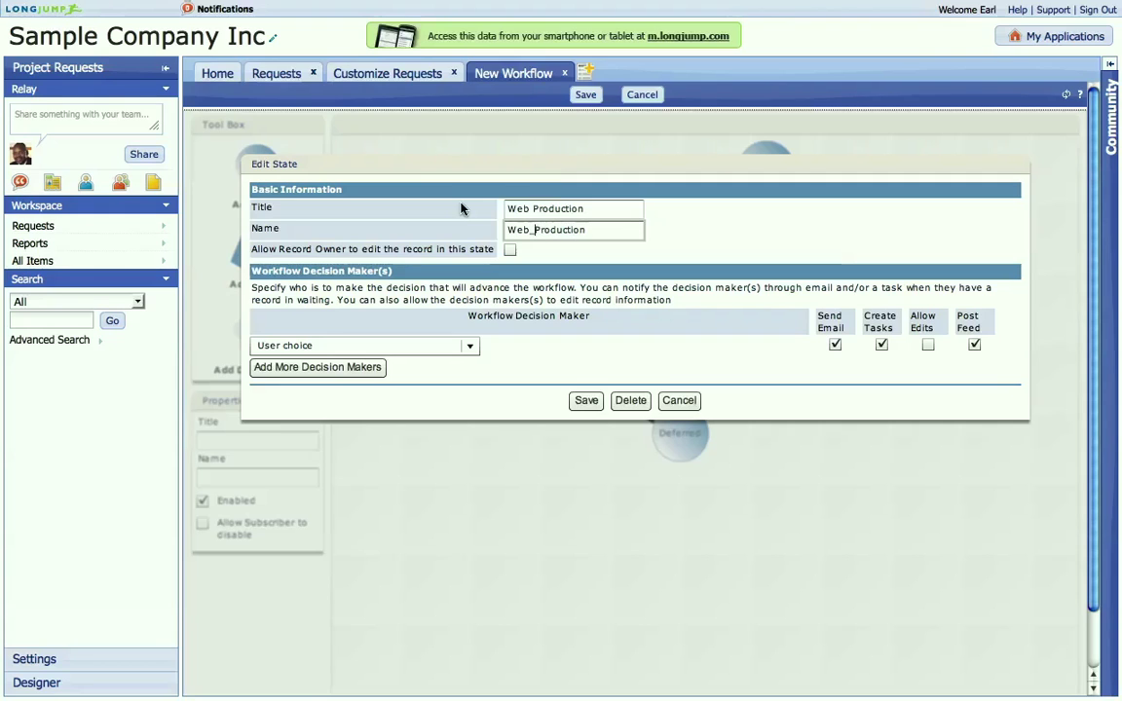
left_click(587, 400)
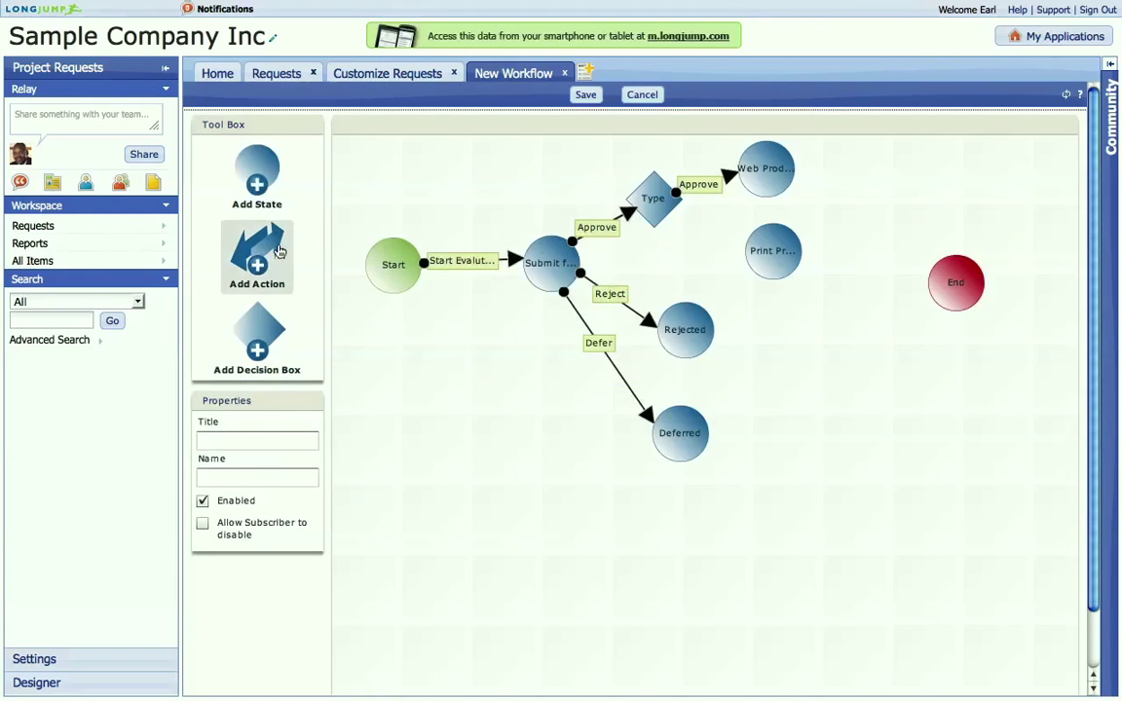
Add an action from Type to Print Production with the criterion Type Equal to Print
left_click_drag(273, 252, 705, 238)
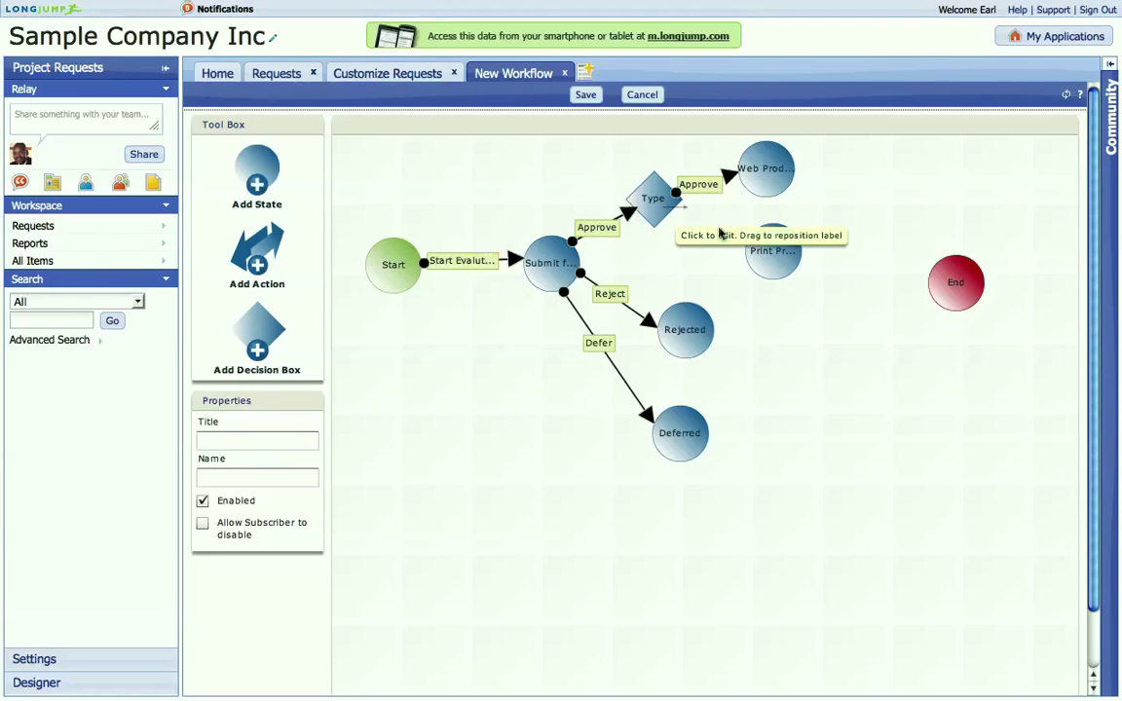
left_click(747, 248)
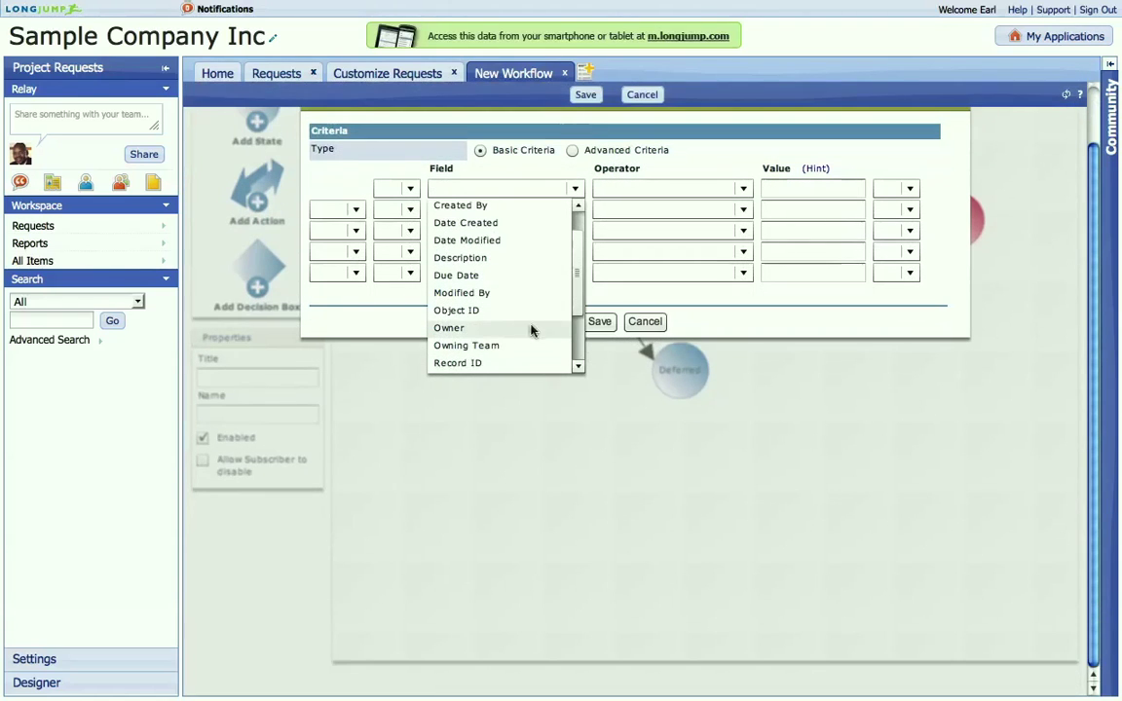
scroll(569, 331, "down", 2)
left_click(548, 329)
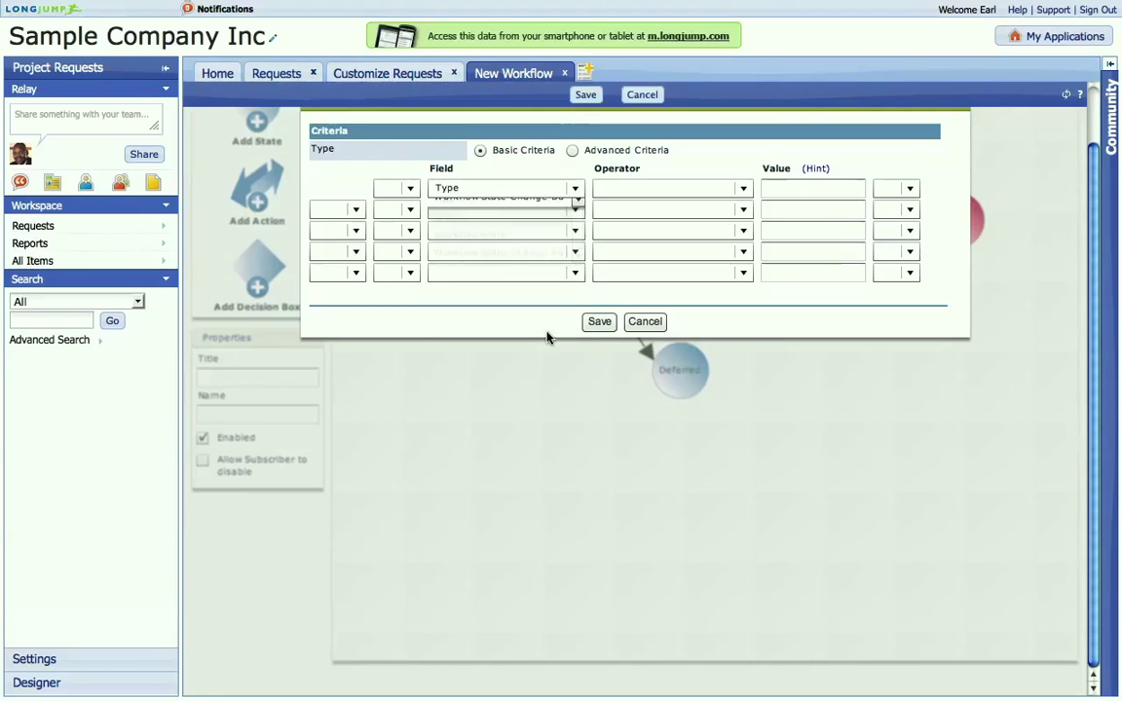
left_click(713, 189)
left_click(709, 221)
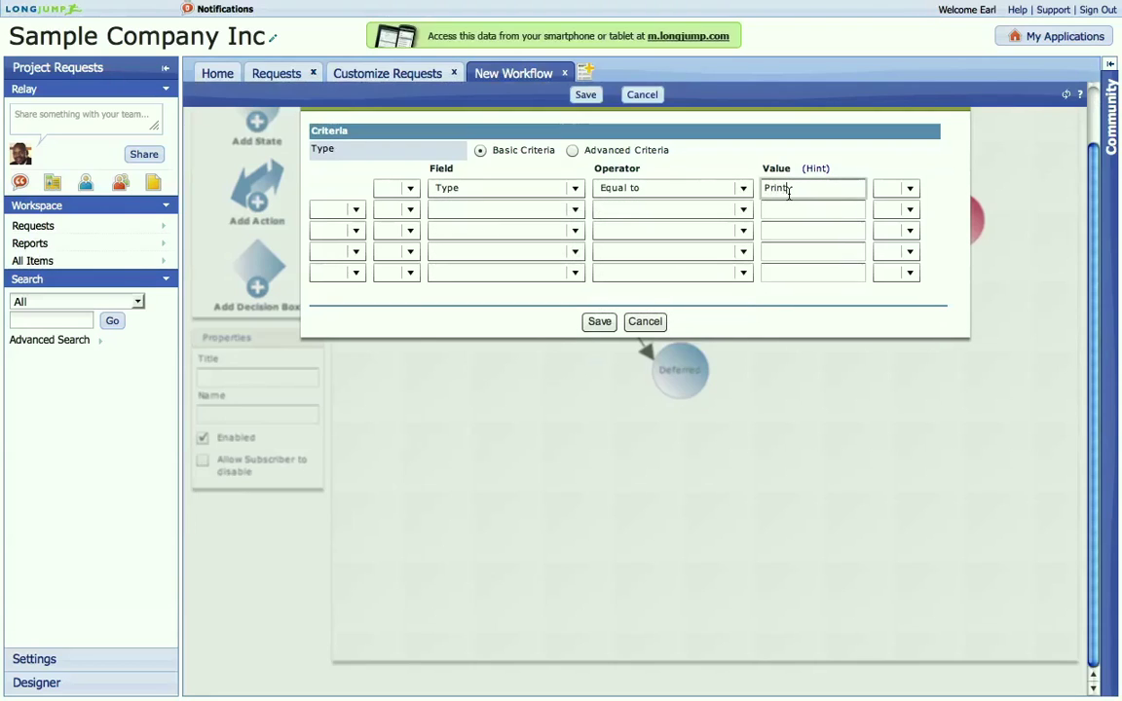
left_click(596, 322)
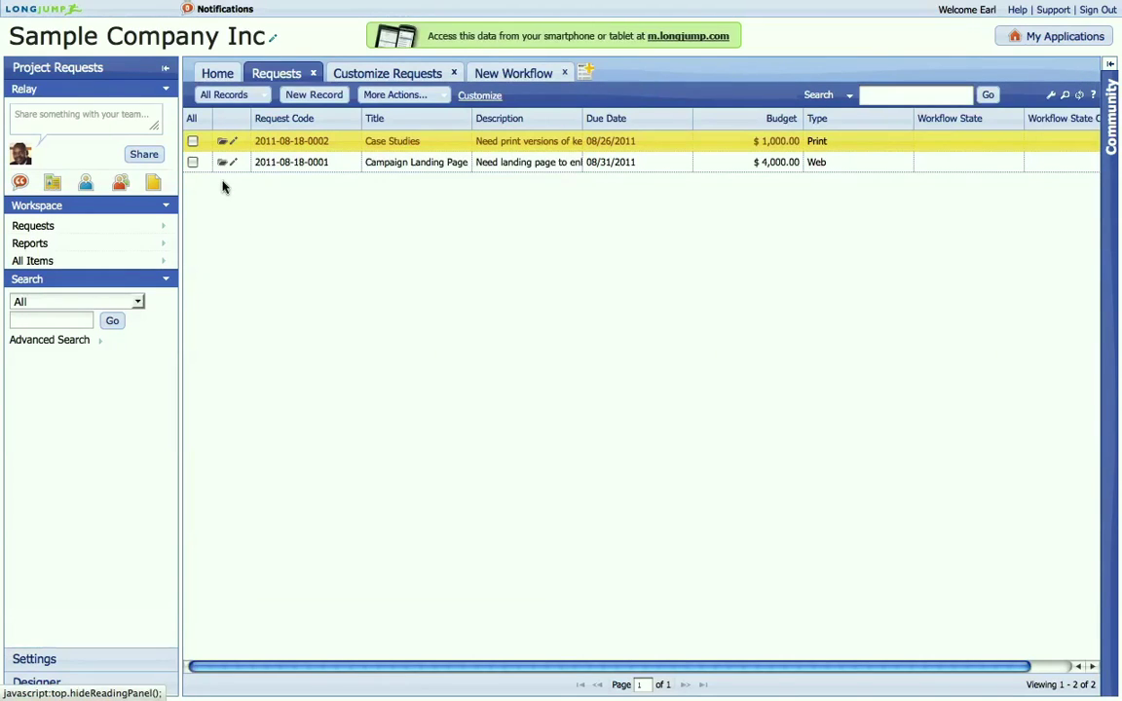
Submit Campaign Landing Page for evaluation to the suggested next owner with comment 'Please evaluate'
left_click(222, 166)
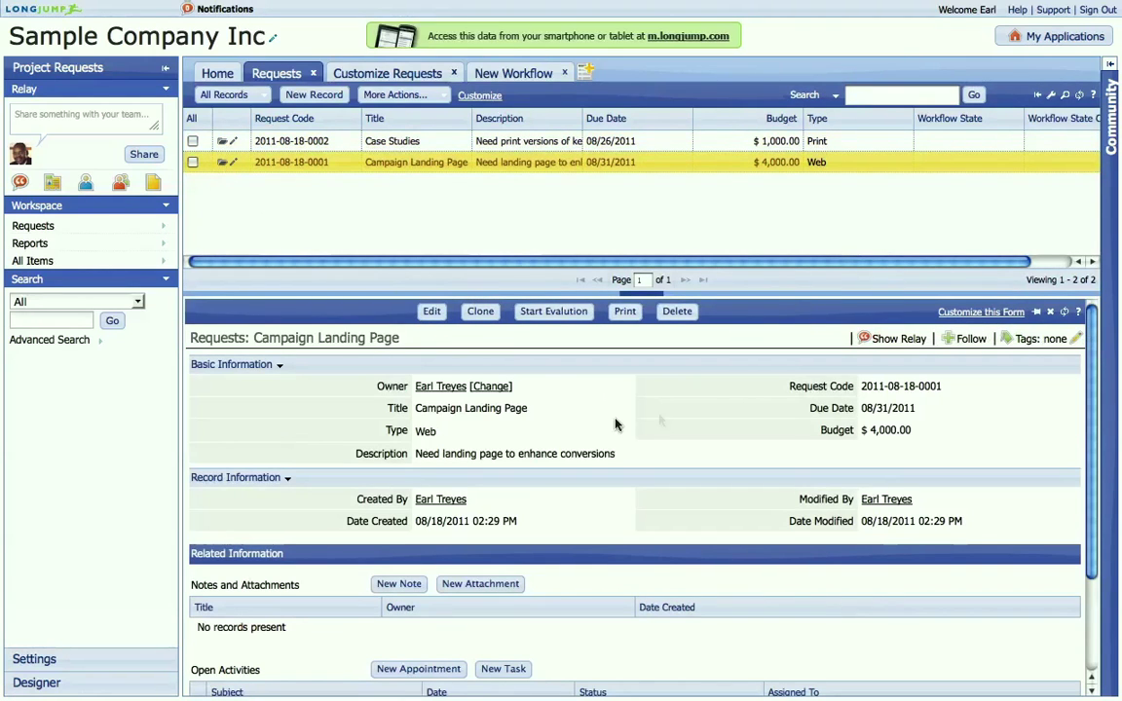
left_click(552, 313)
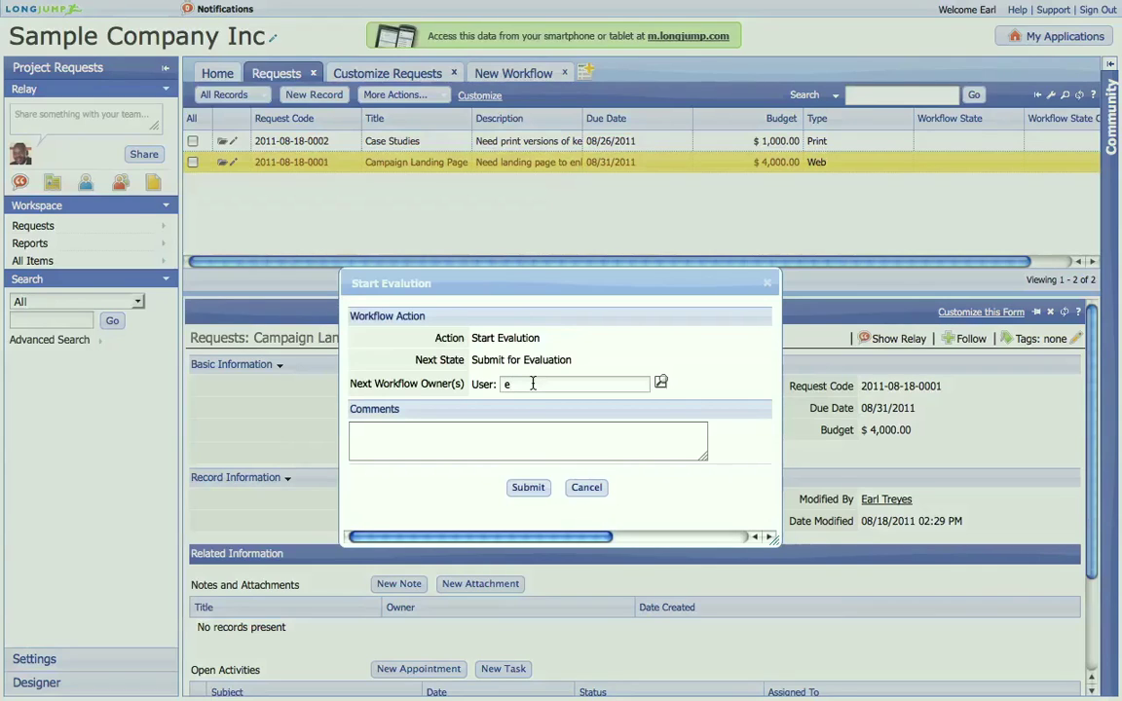
type("l")
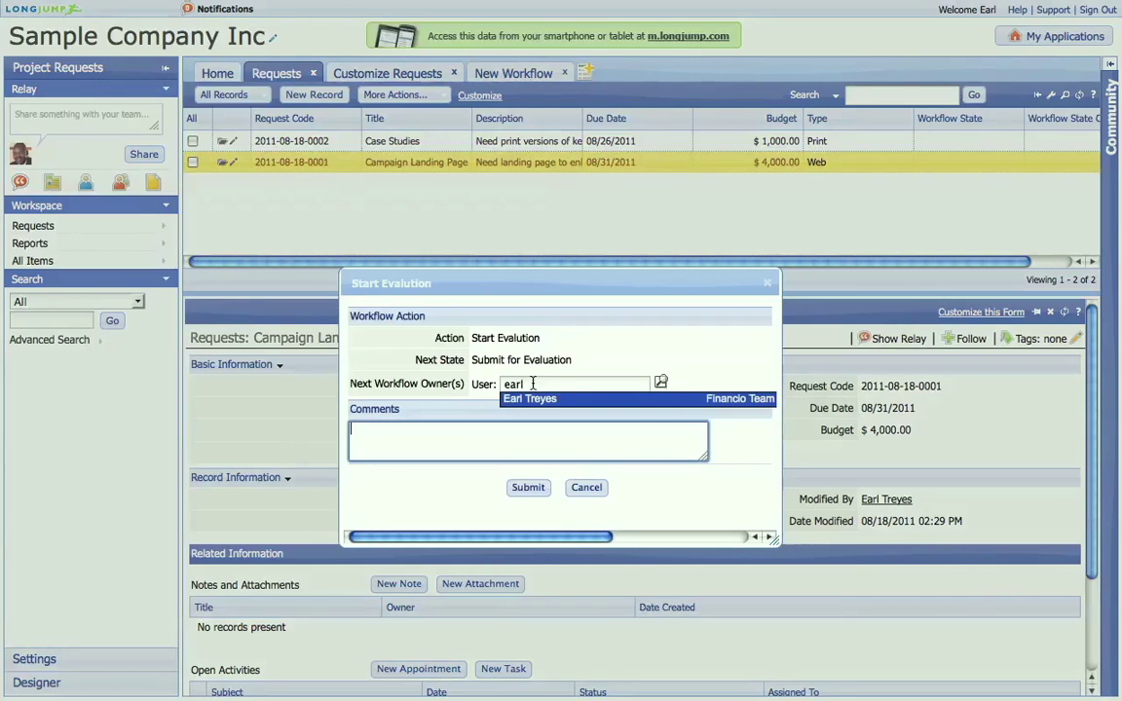
left_click(569, 399)
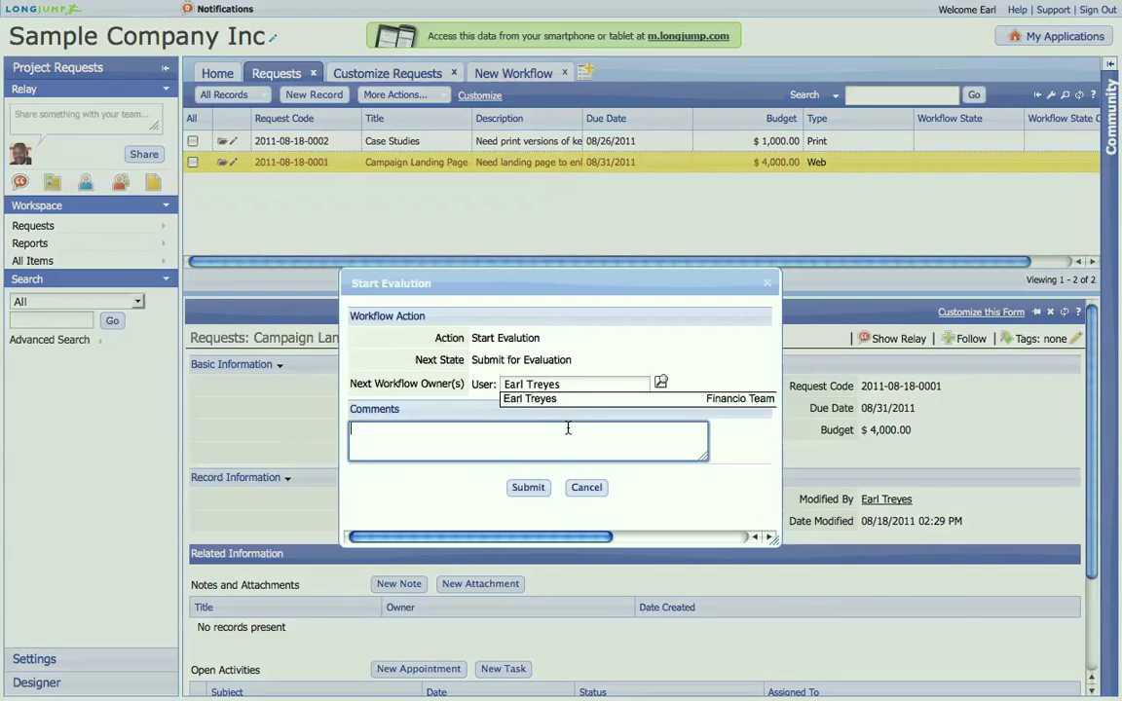
type("lease evaluate")
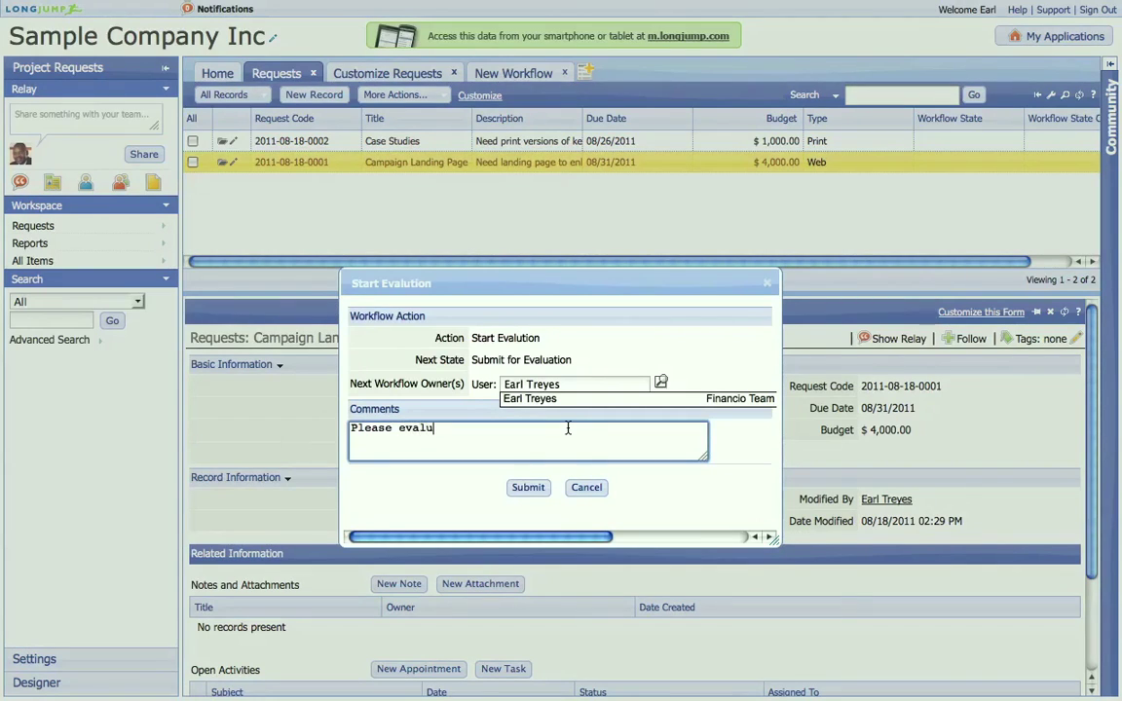
left_click(516, 490)
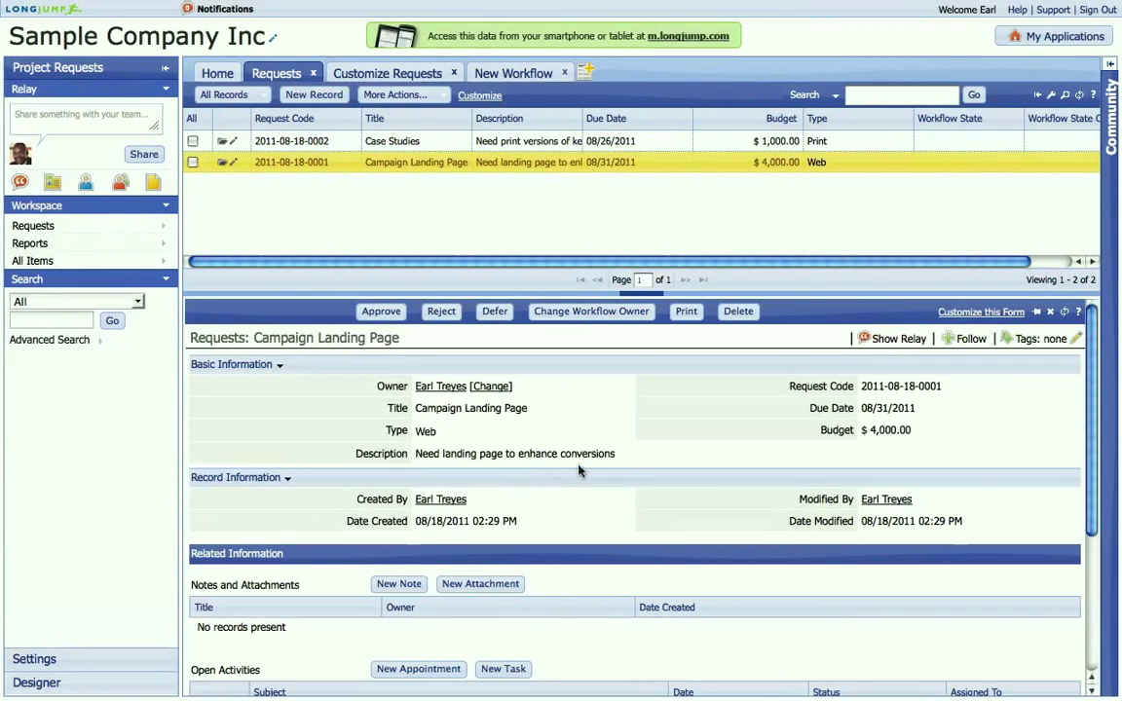
Review the request's workflow history, then sort the Requests list by Workflow State
scroll(611, 363, "down", 5)
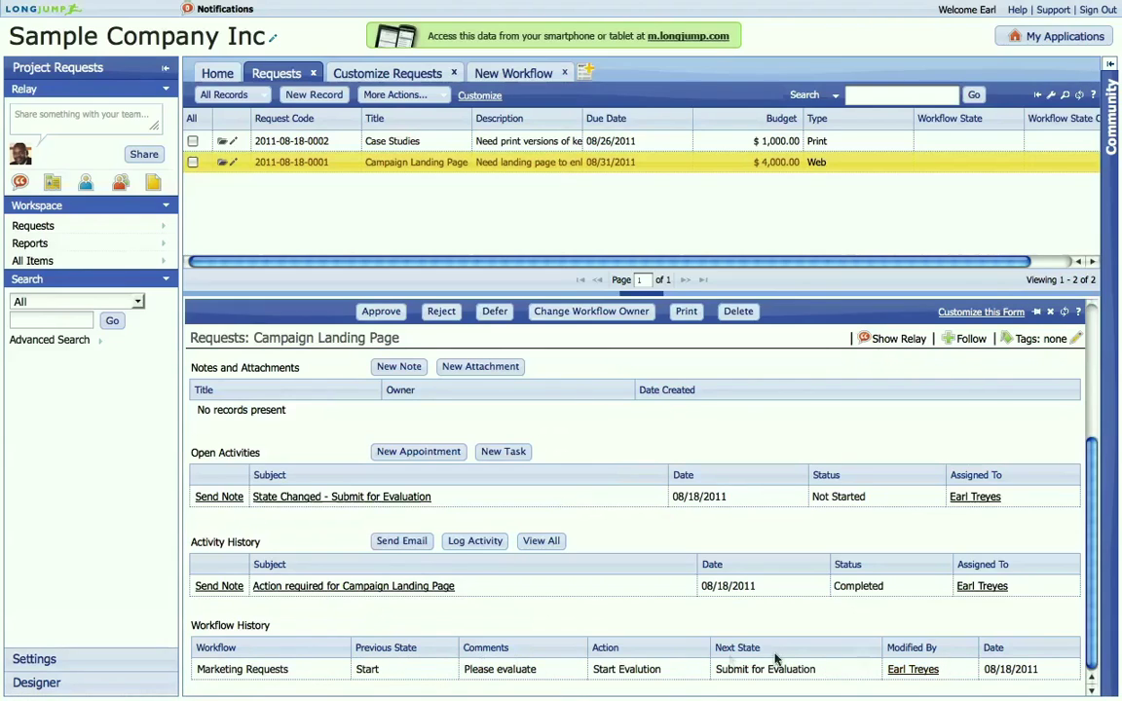
scroll(581, 672, "up", 5)
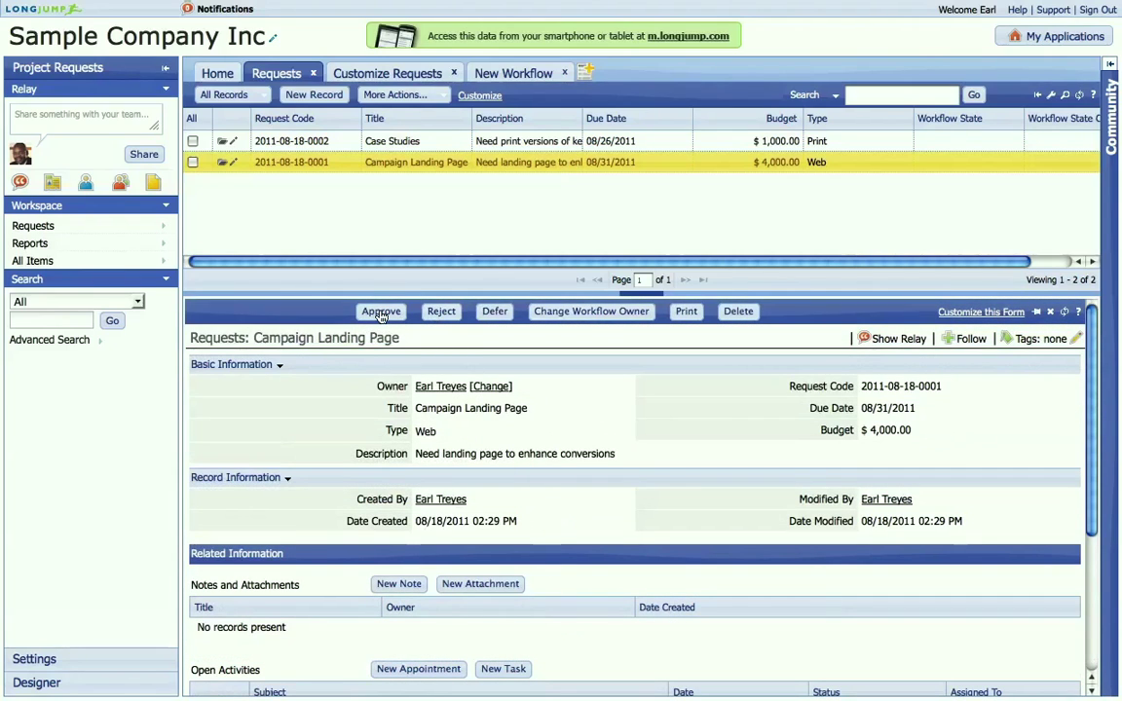
scroll(645, 425, "down", 3)
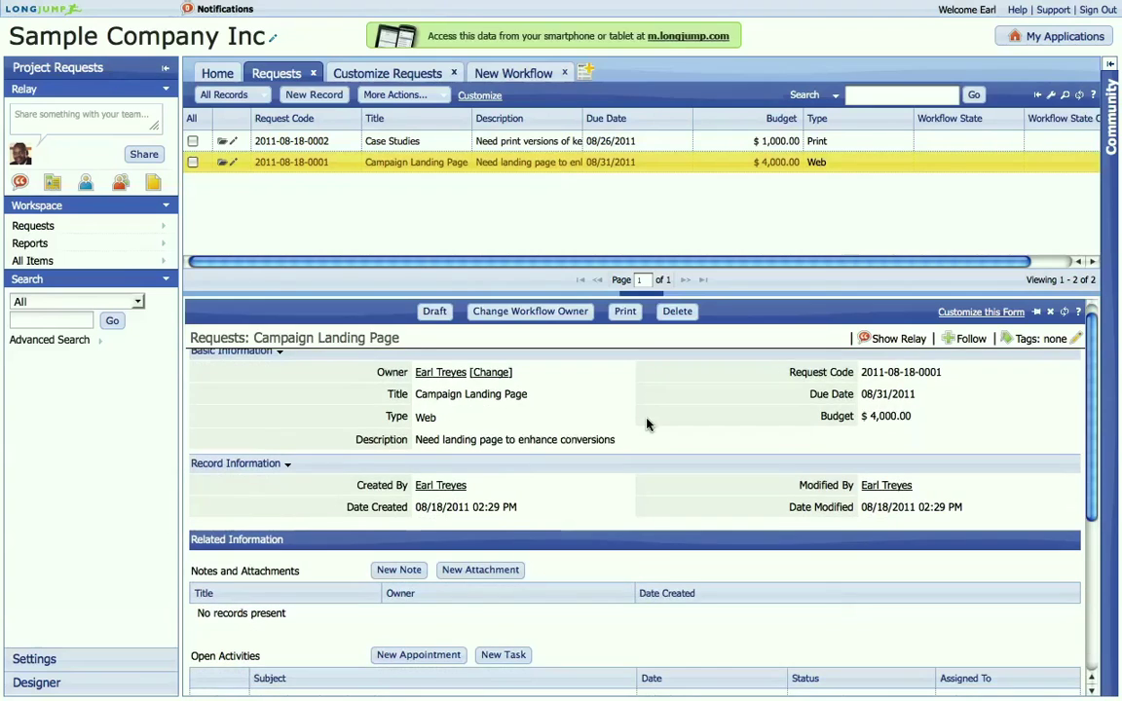
scroll(648, 426, "down", 3)
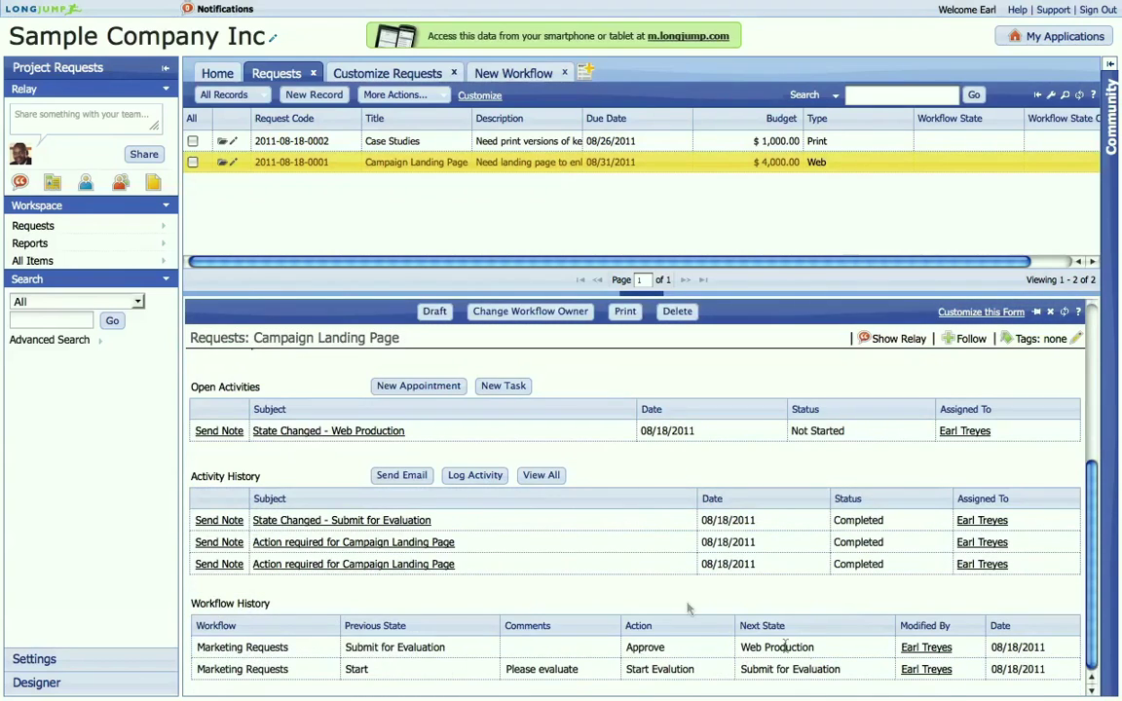
scroll(682, 671, "up", 6)
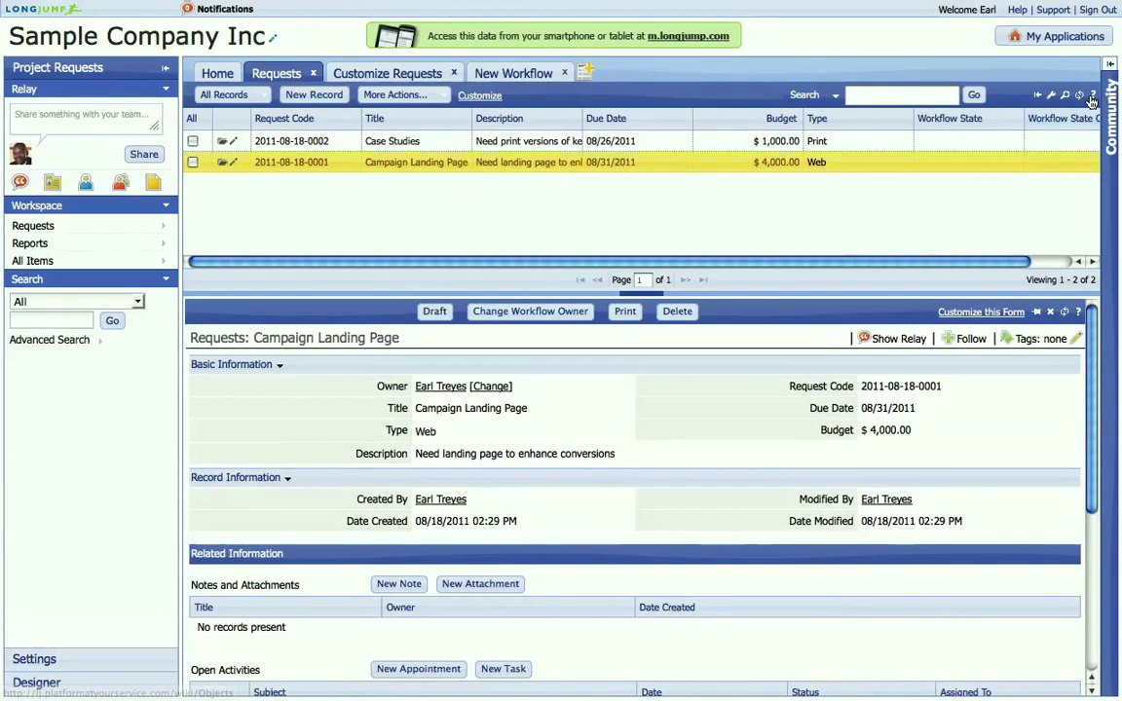
left_click(1059, 118)
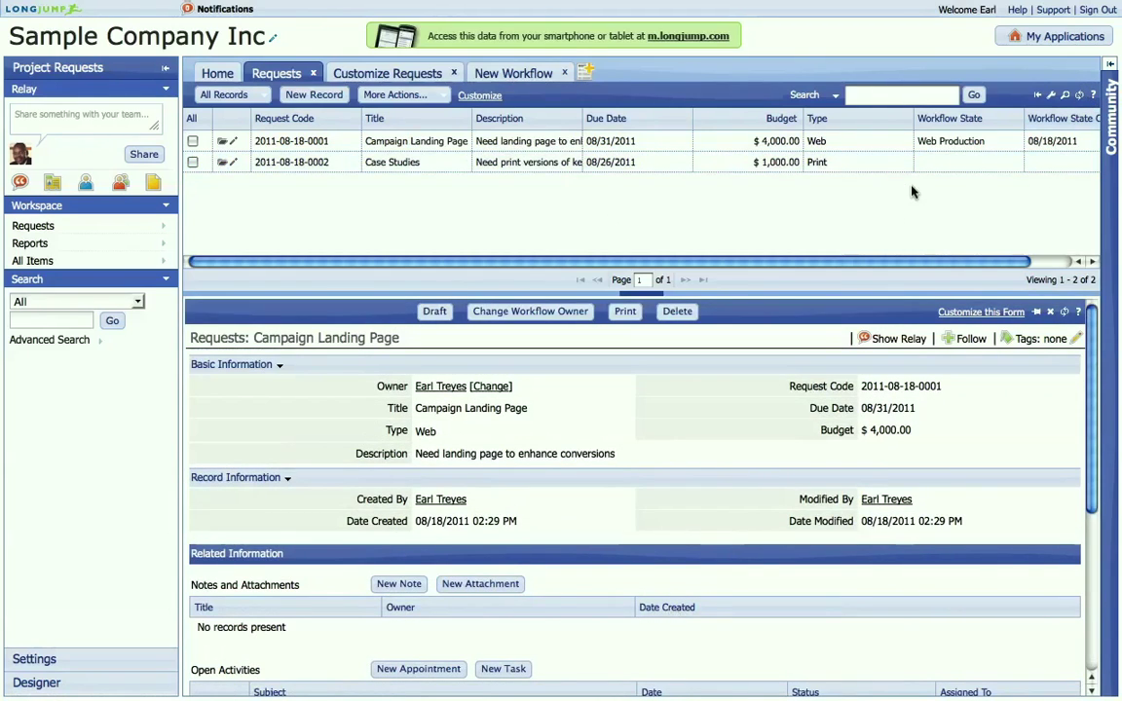